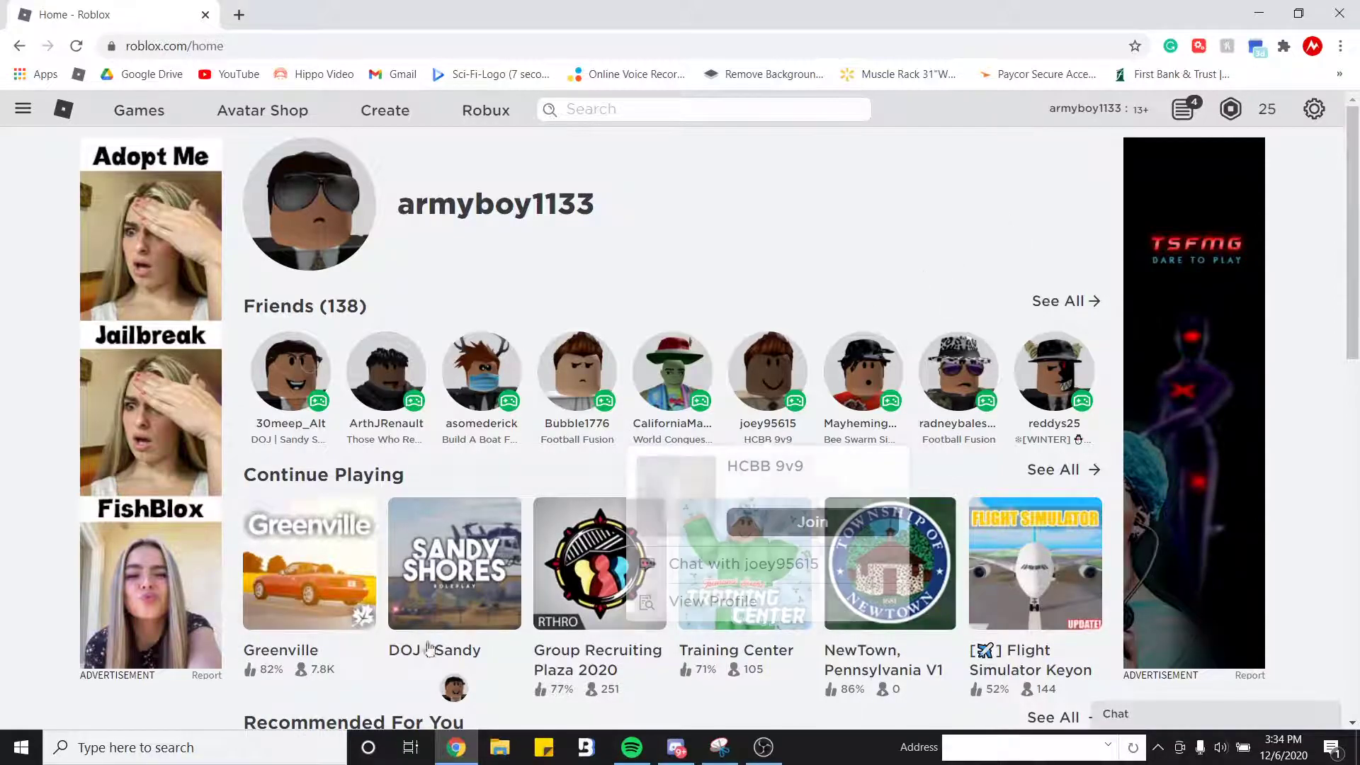
- Search Windows for 'robl' to find and launch Roblox Studio
left_click(268, 758)
type("robl")
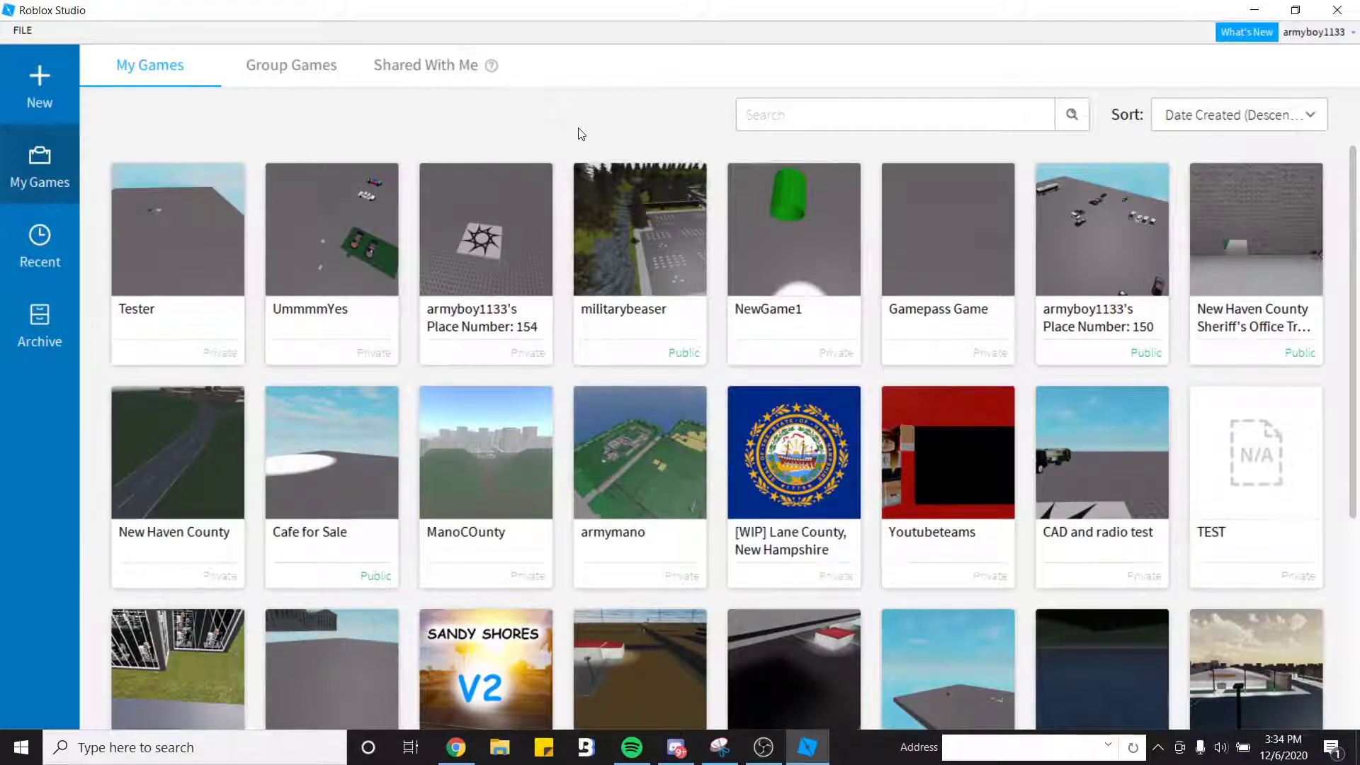
- Open the Gamepass Game place and turn off the View Selector orientation cube
left_click(955, 241)
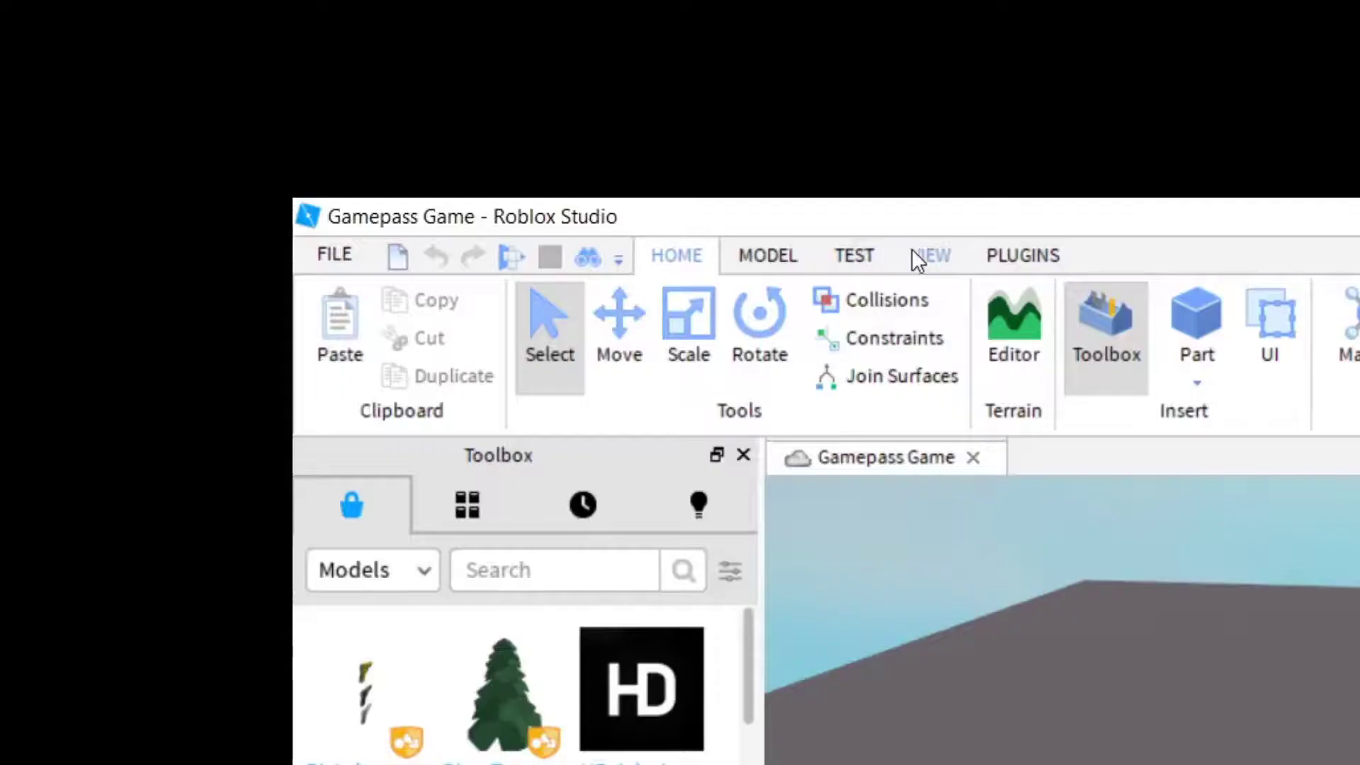
left_click(913, 252)
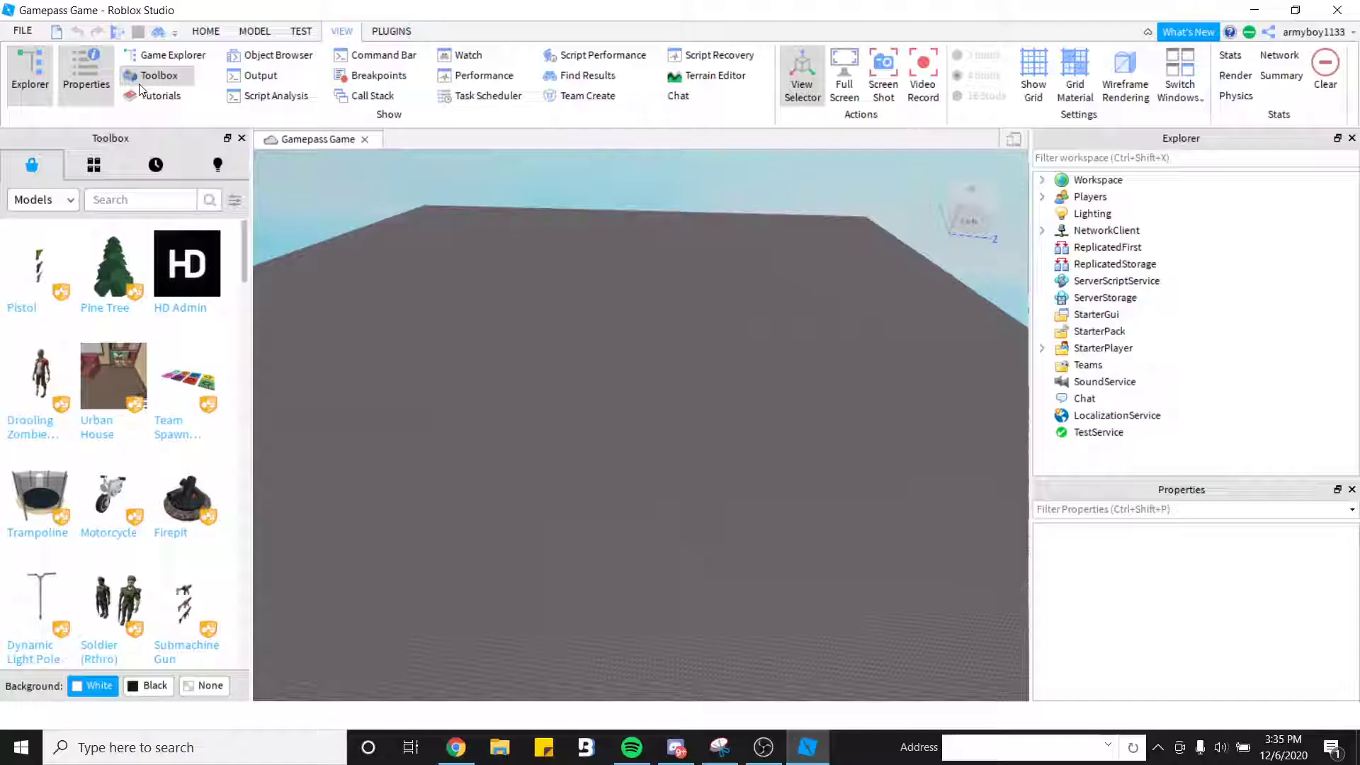
left_click(800, 75)
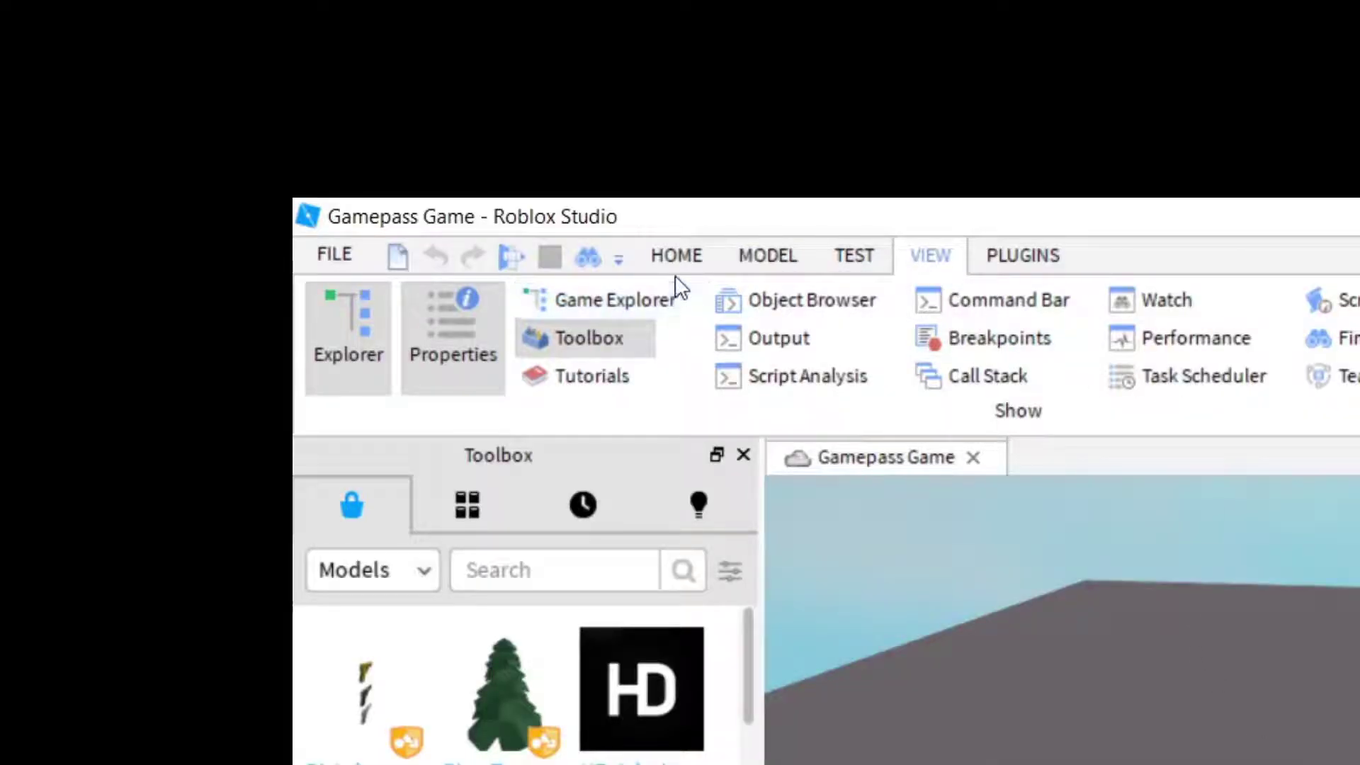
- Drag Army's Team Changer from the Toolbox's My Models into the Workspace
left_click(678, 270)
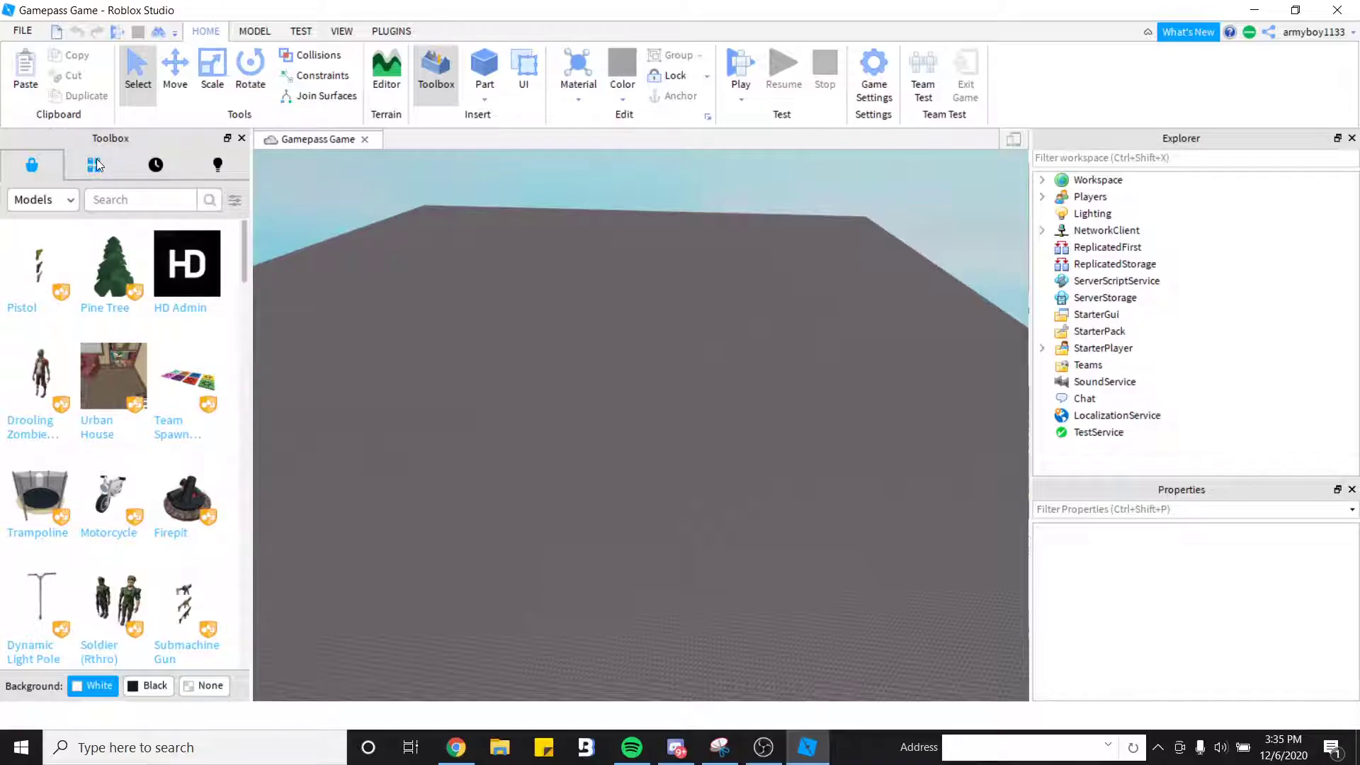
left_click(96, 159)
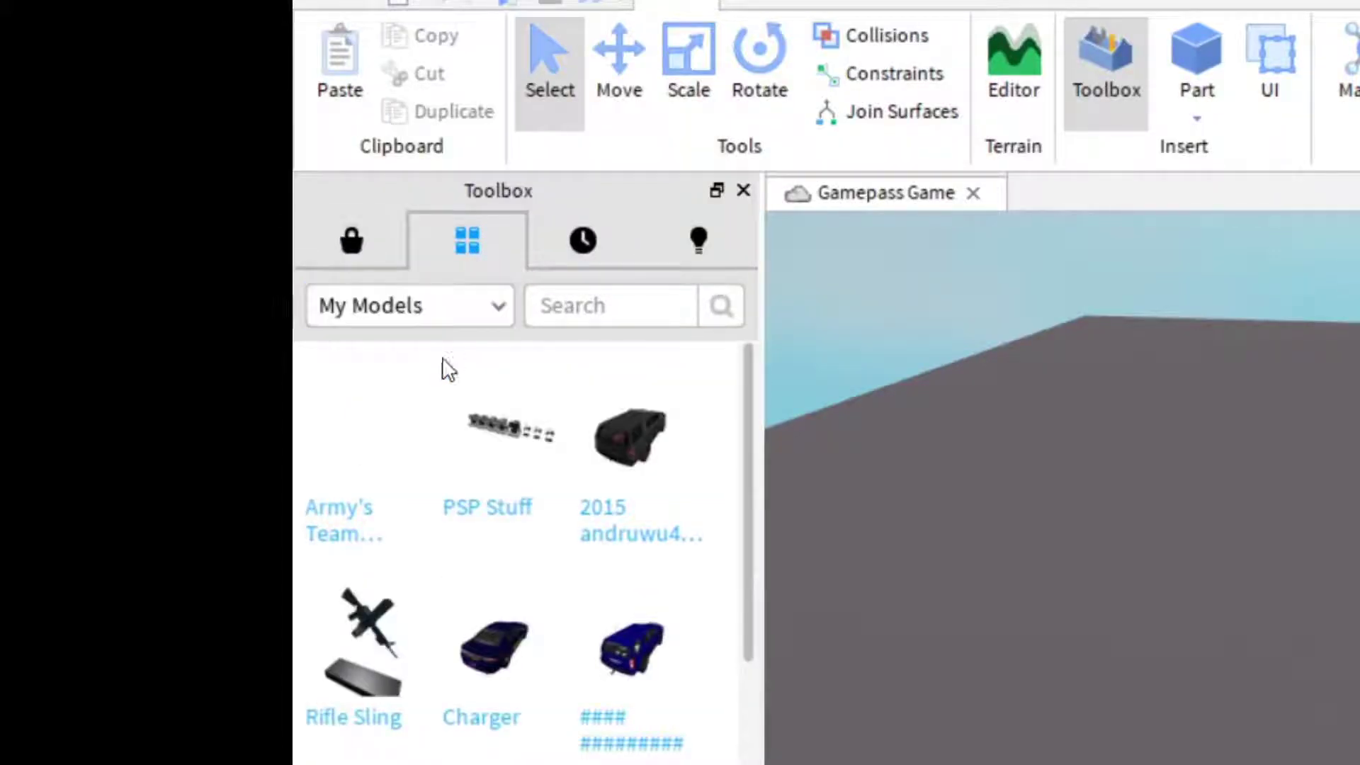
mouse_move(347, 514)
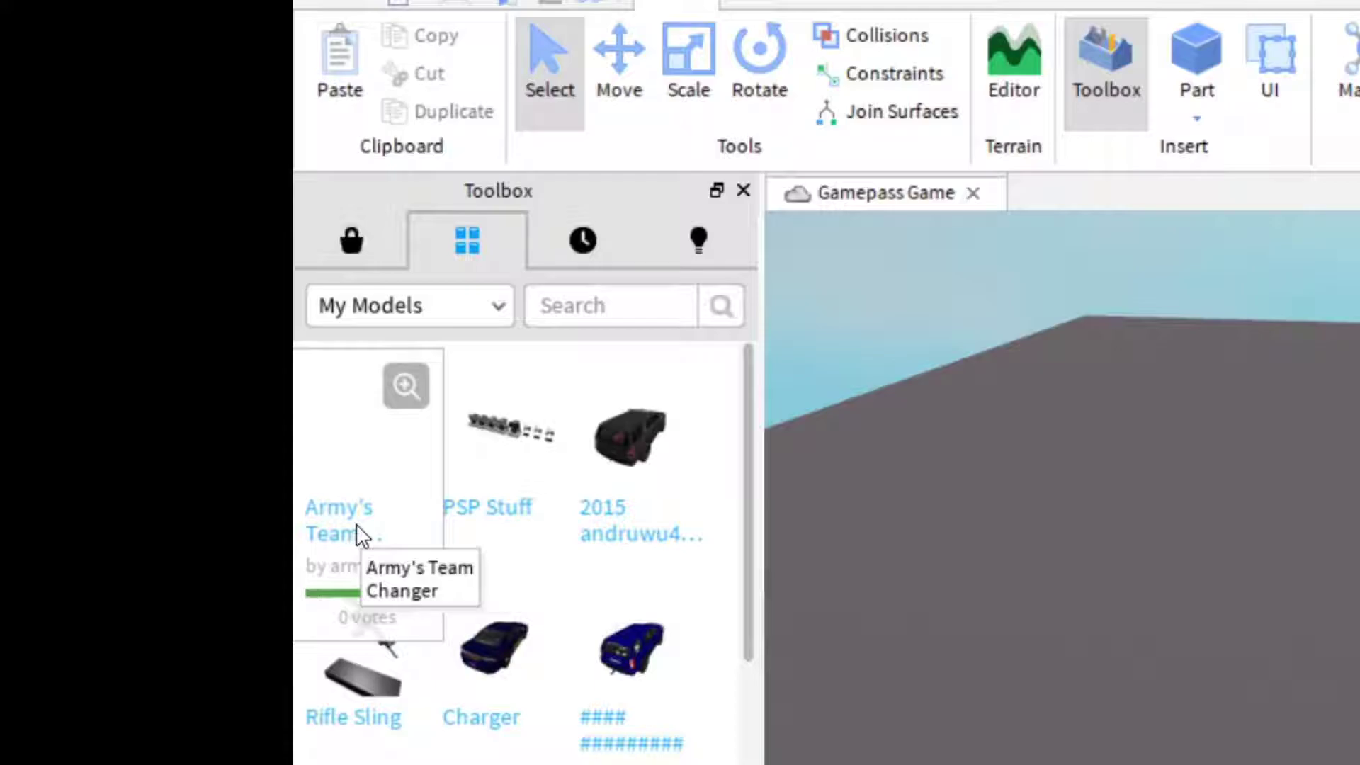
left_click_drag(355, 524, 977, 594)
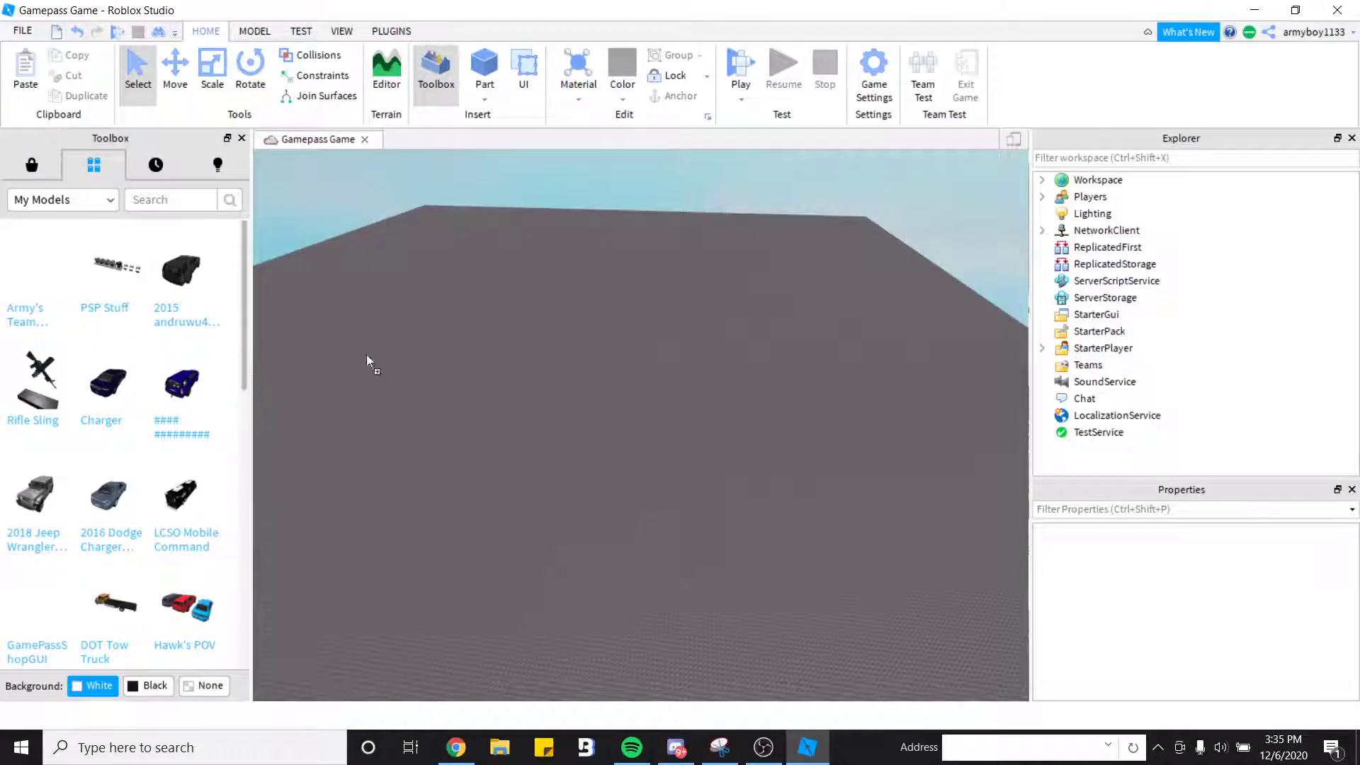
left_click_drag(367, 355, 520, 342)
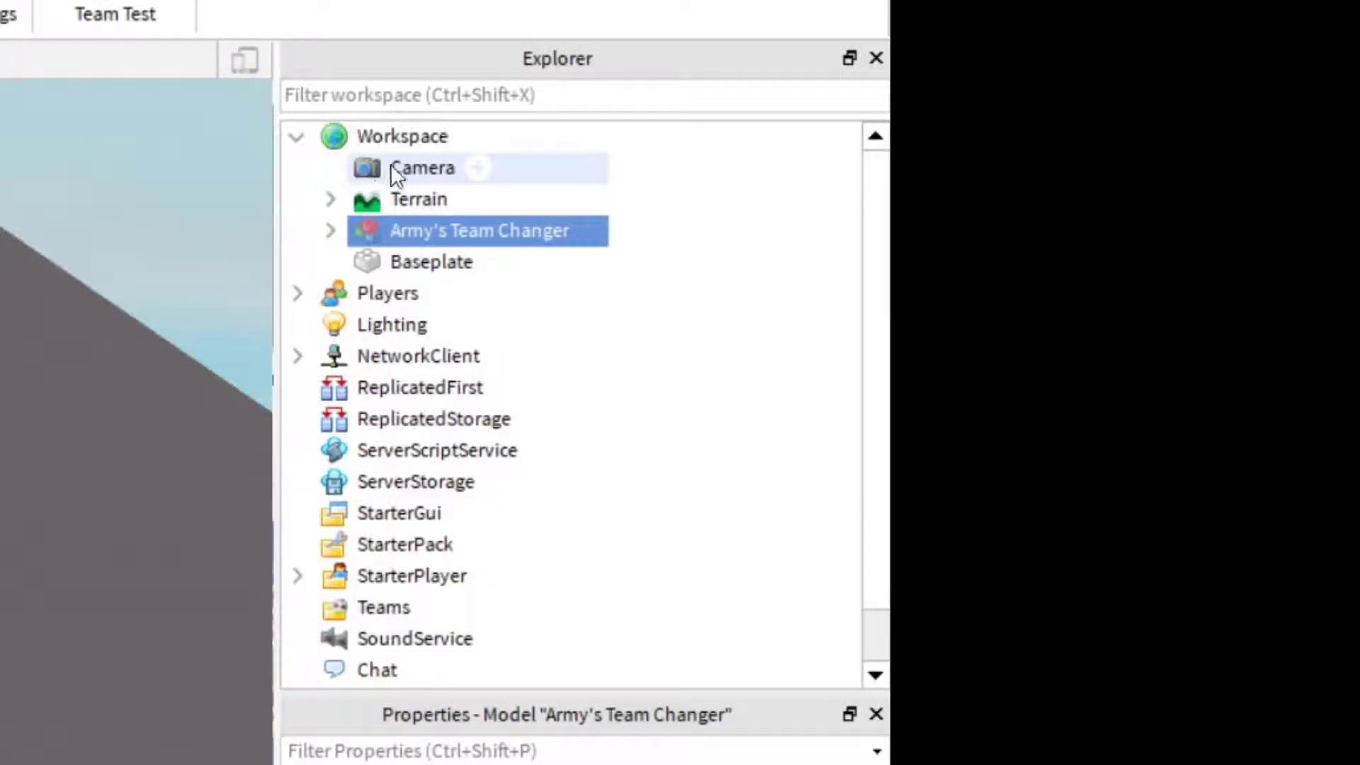
- Expand Army's Team Changer to reveal its Ungroup in Workspace and Ungroup in StarterGUI models
mouse_move(1084, 230)
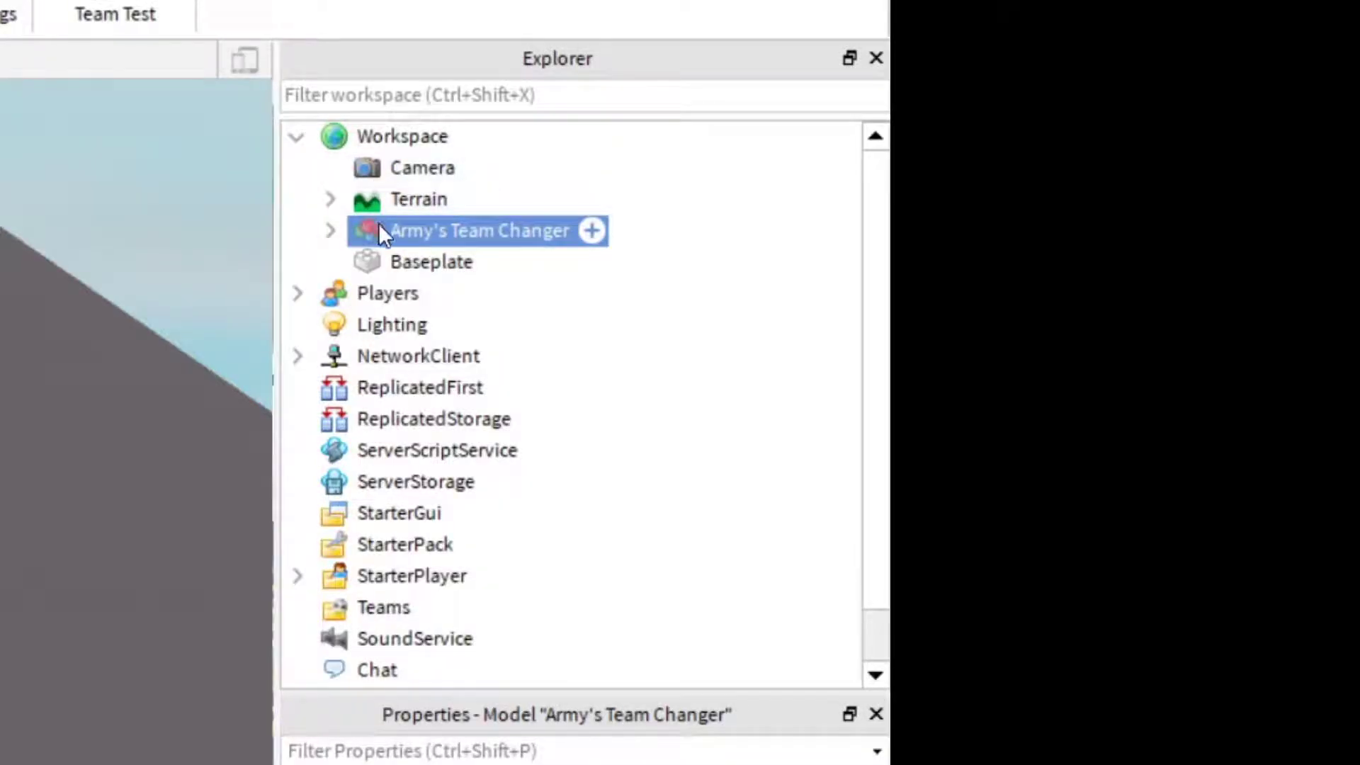
left_click(330, 230)
left_click(400, 262)
key("Down")
key("Up")
key("Down")
key("Up")
key("Up")
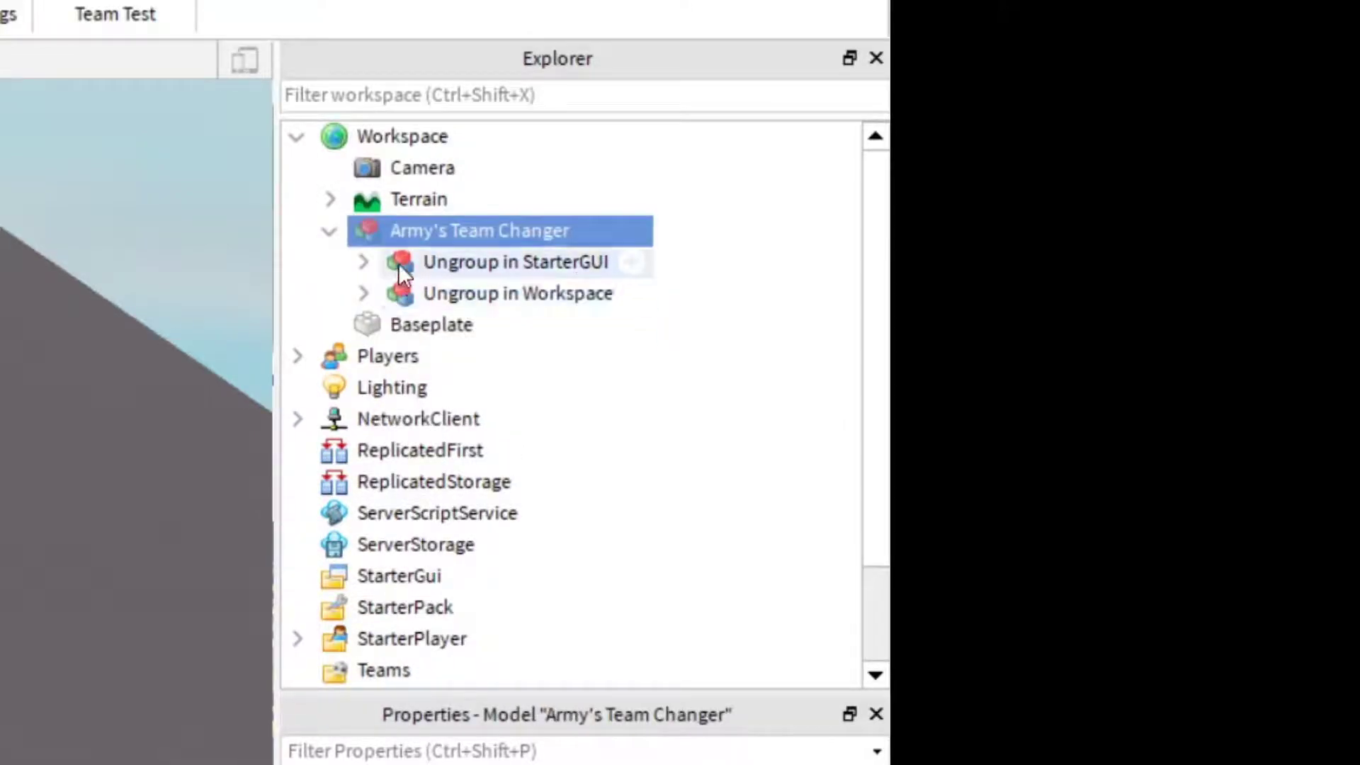
left_click(397, 292)
left_click(438, 267)
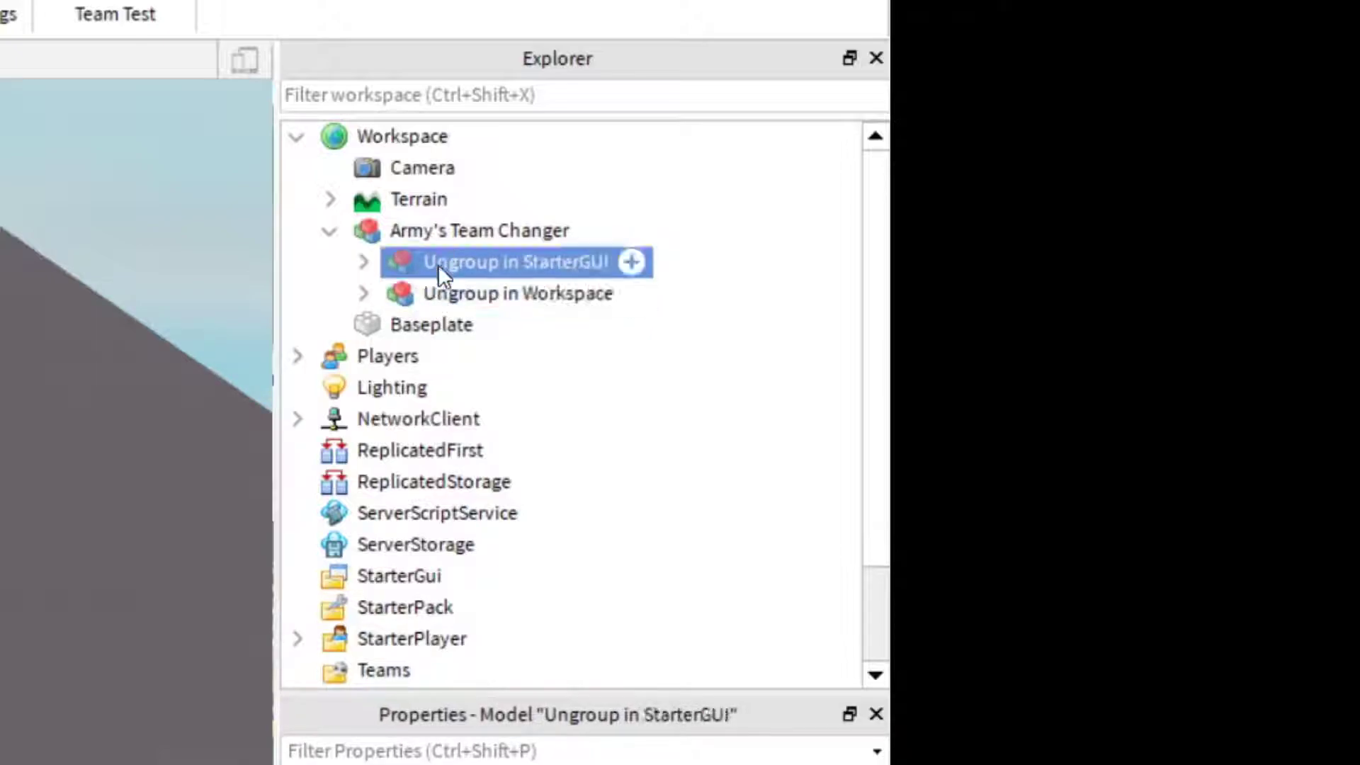
- Move Ungroup in Workspace under Workspace and ungroup it, leaving the GamePassTeamEvents folder
left_click_drag(452, 294, 382, 140)
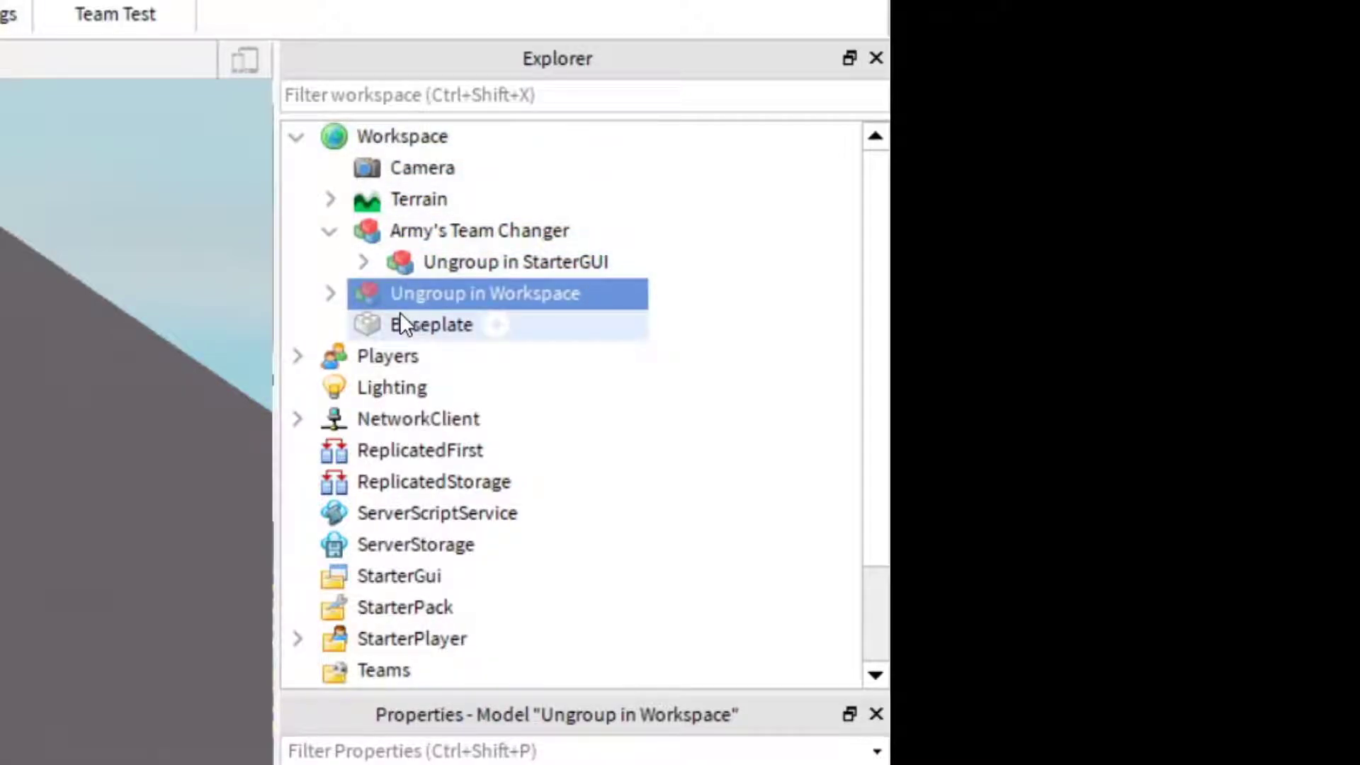
key("ctrl+u")
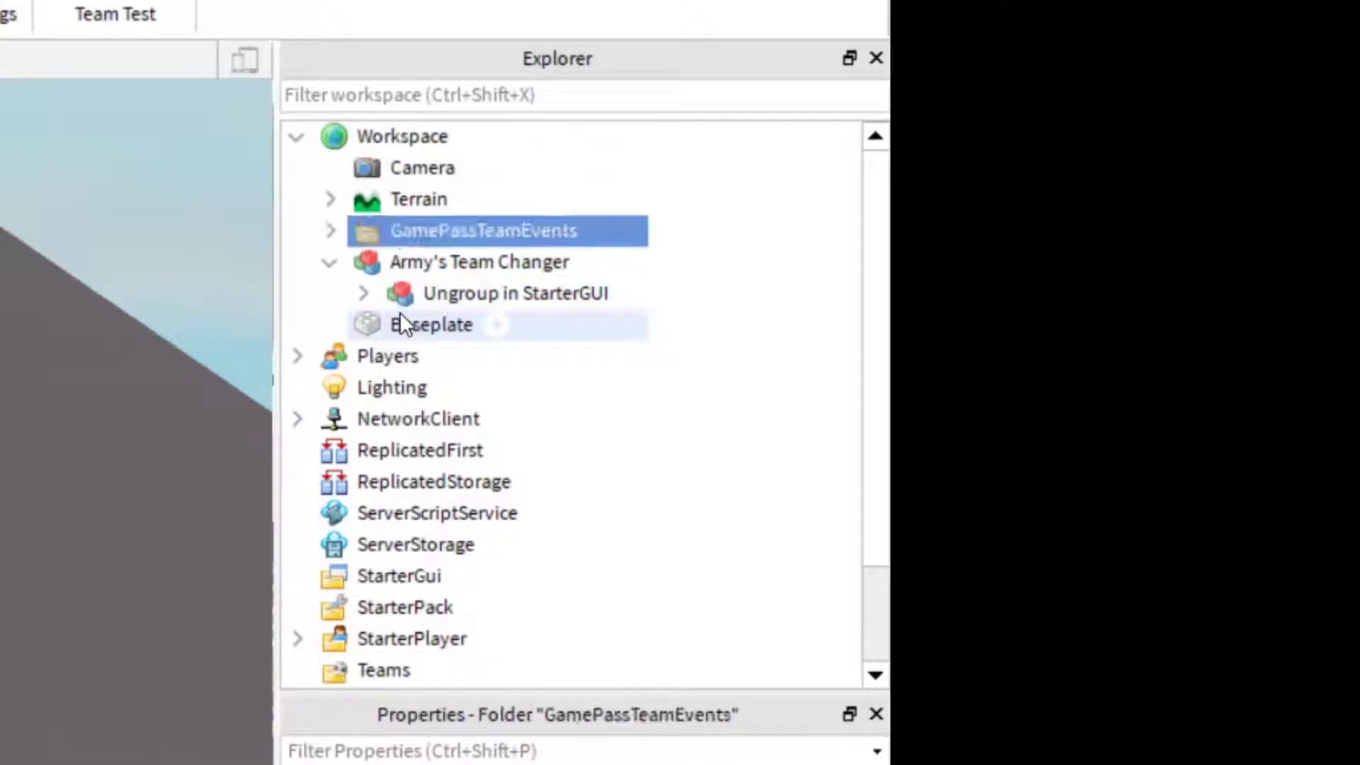
double_click(427, 237)
double_click(427, 237)
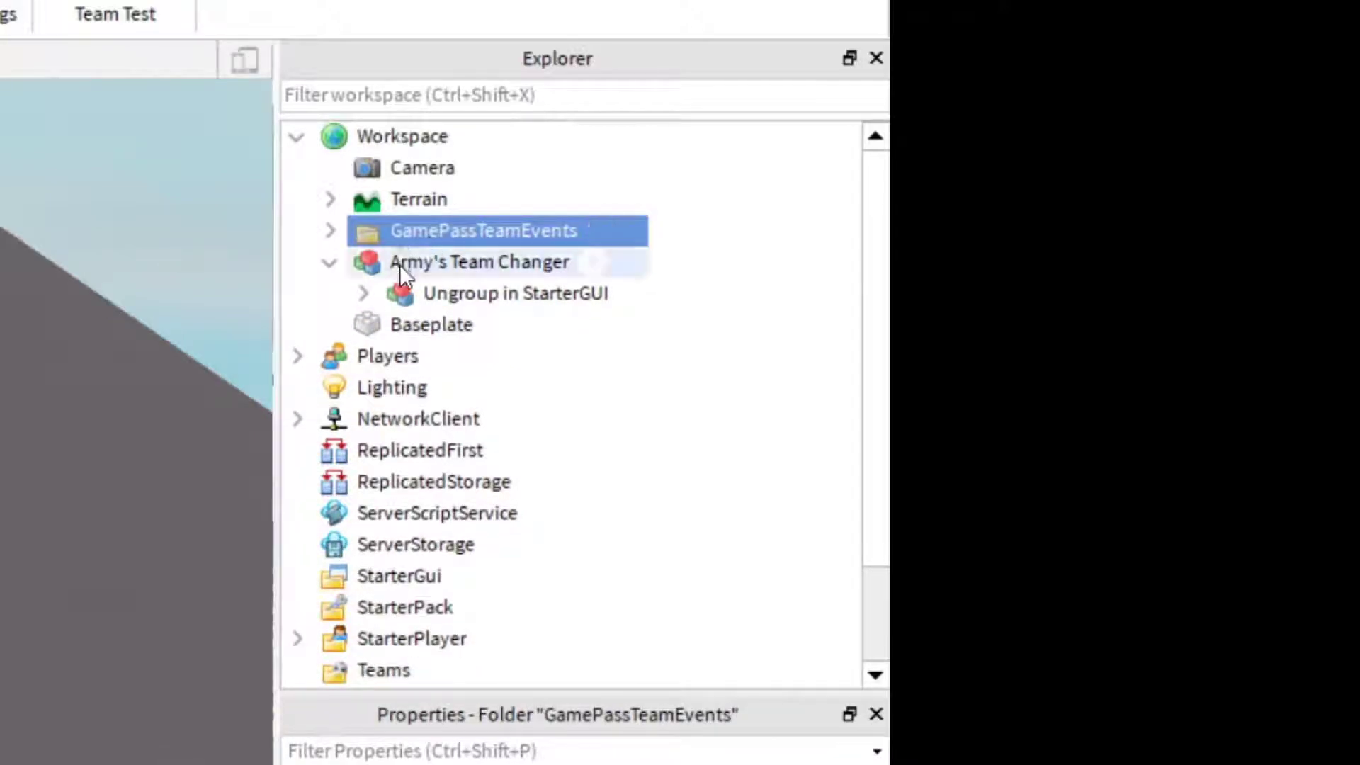
- Move Ungroup in StarterGUI into StarterGui and delete the empty Army's Team Changer model
left_click(411, 293)
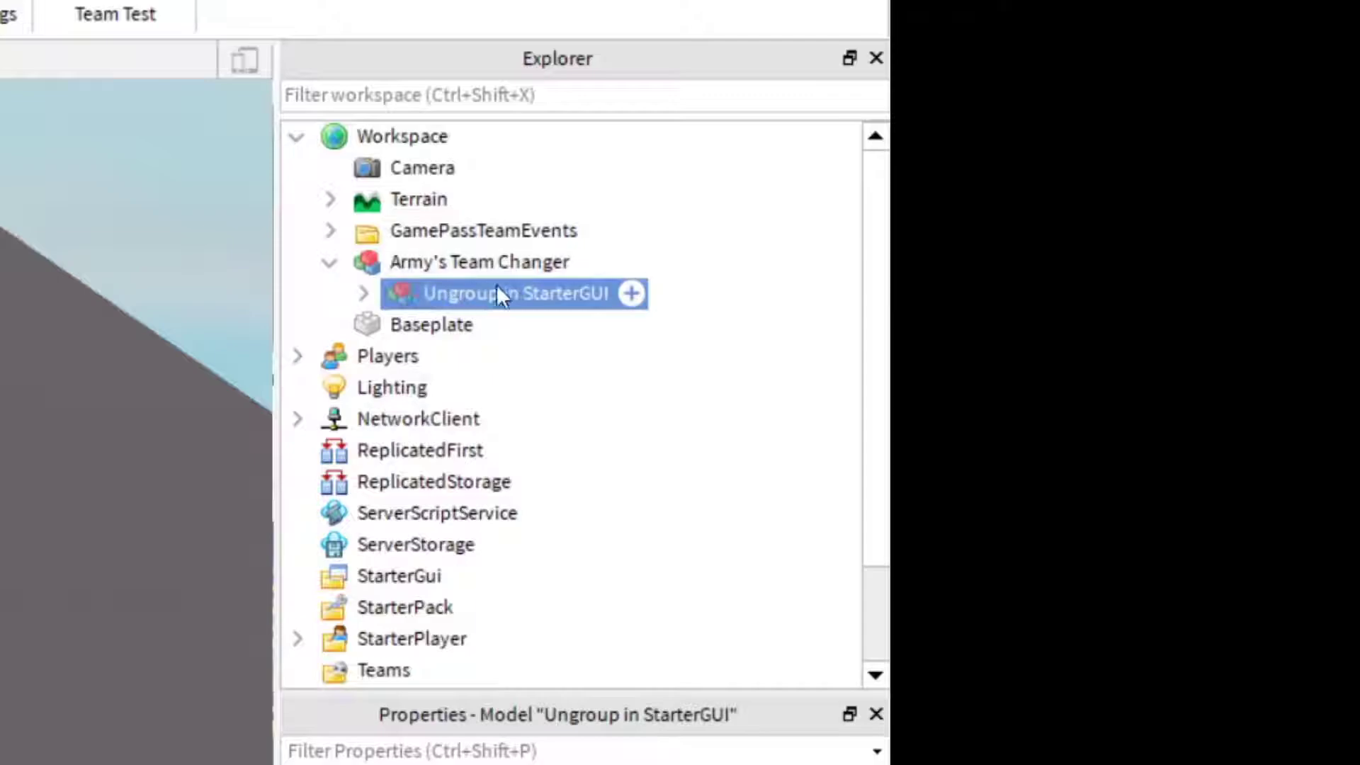
left_click_drag(523, 296, 524, 575)
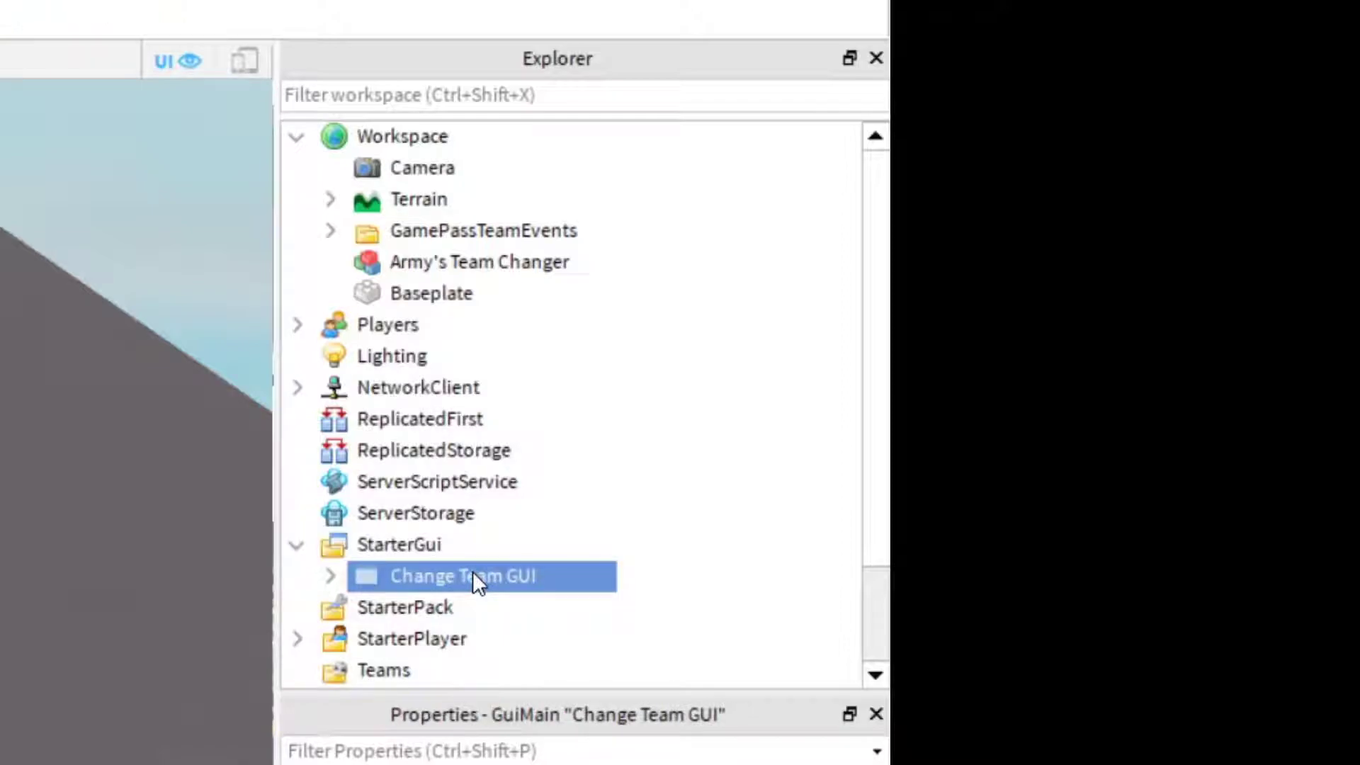
left_click(431, 269)
key("Delete")
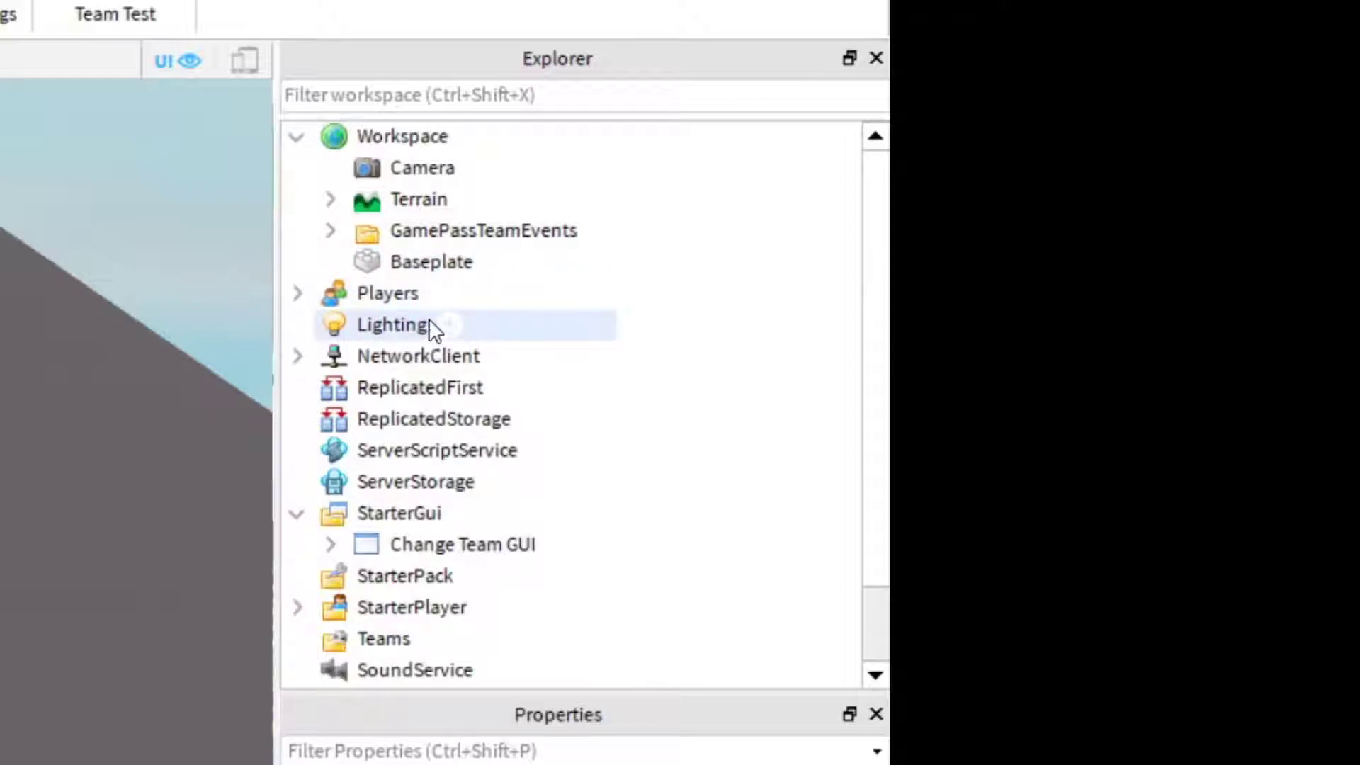
- Expand Change Team GUI > Switch Team > (Group Name Goes Here) and open its Group ID's script
scroll(428, 323, "down", 1)
left_click(415, 451)
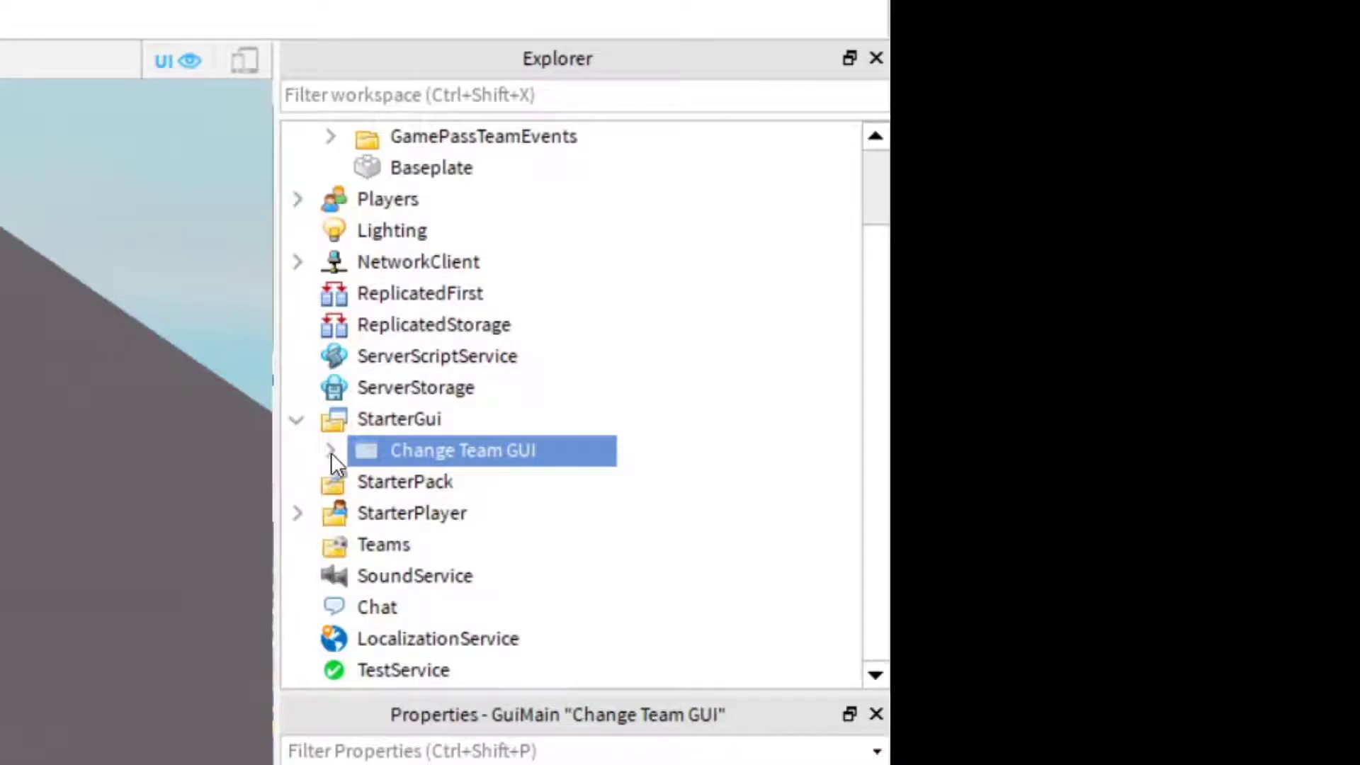
left_click(330, 452)
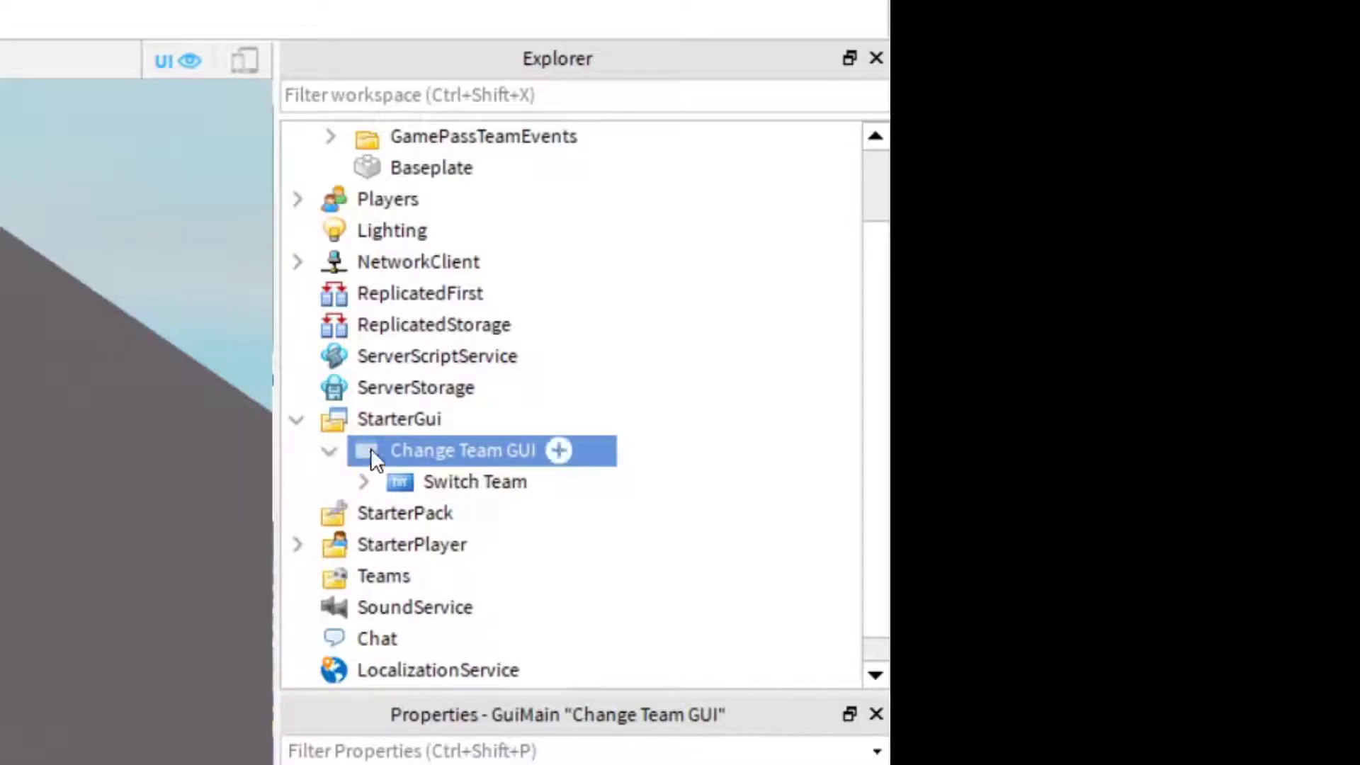
left_click(363, 481)
scroll(381, 469, "down", 3)
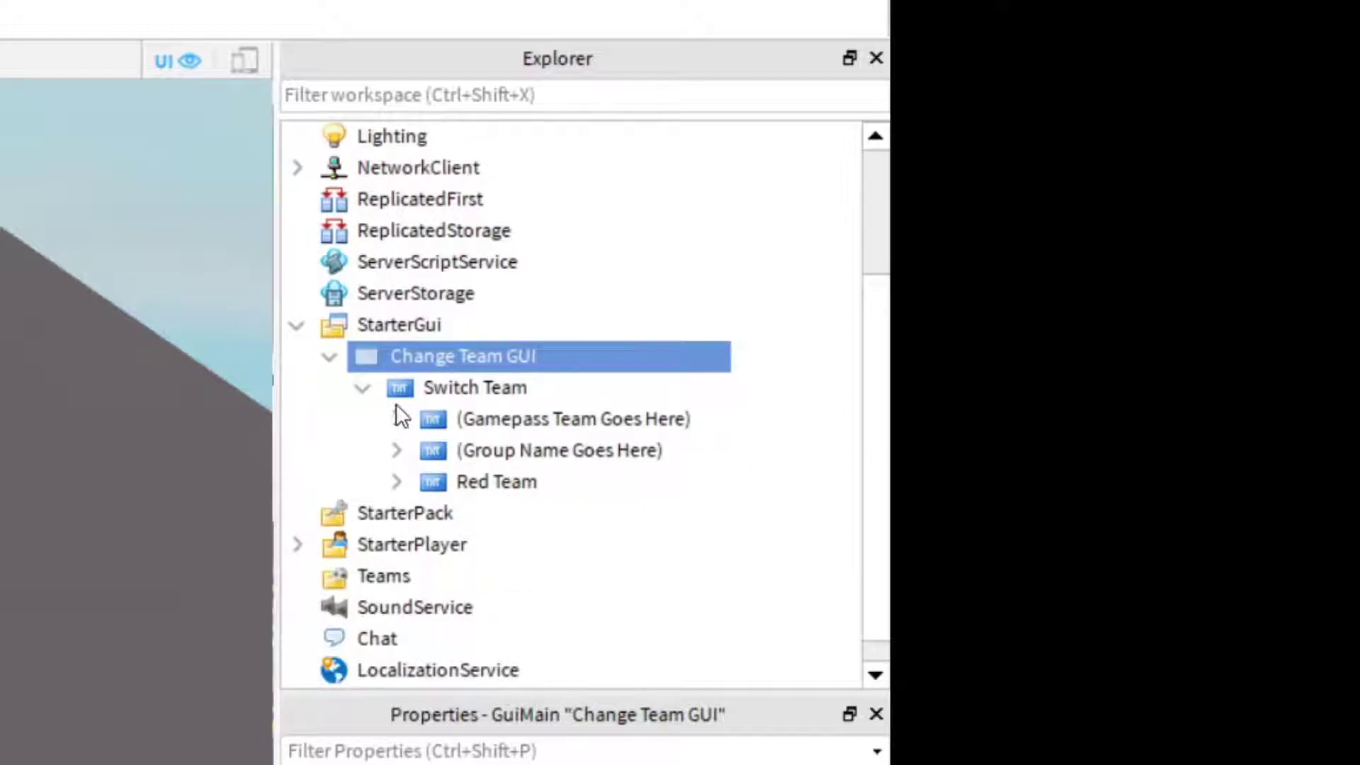
left_click(457, 450)
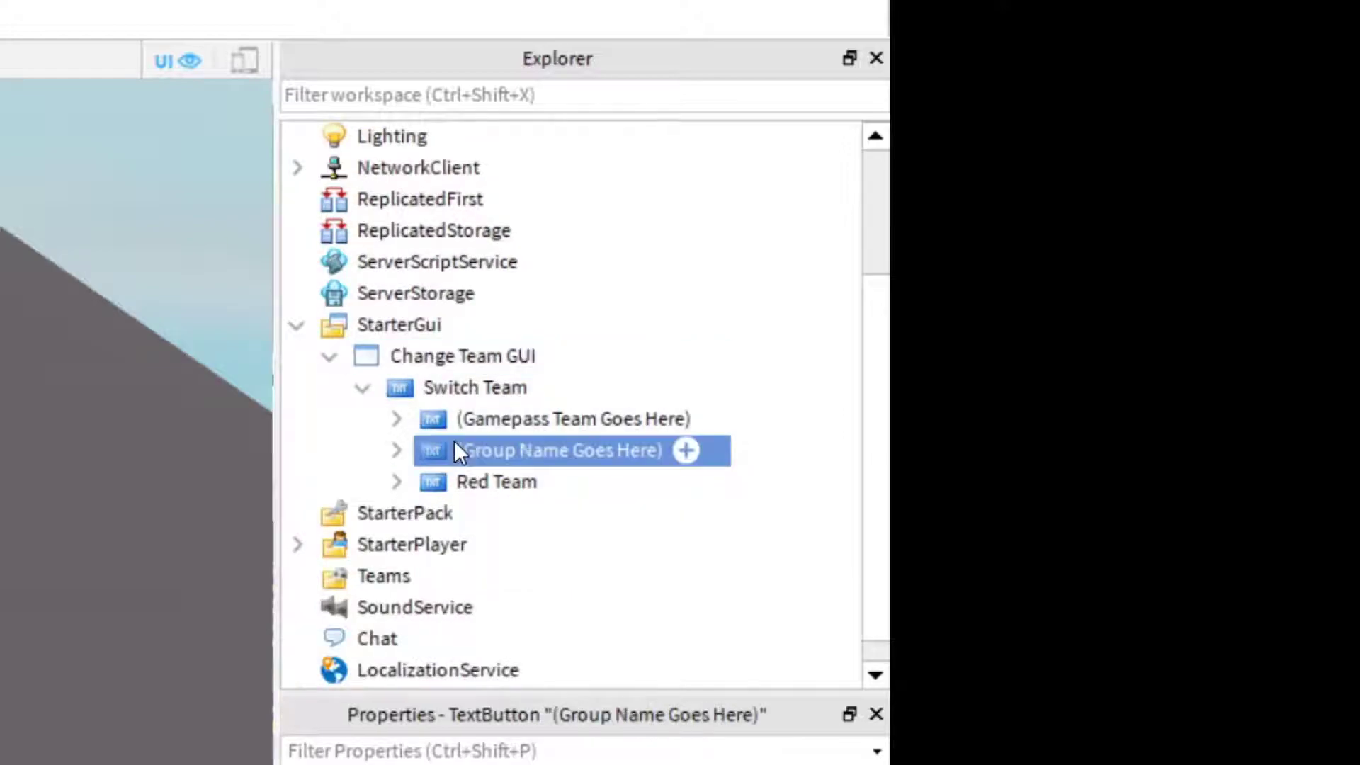
left_click(396, 451)
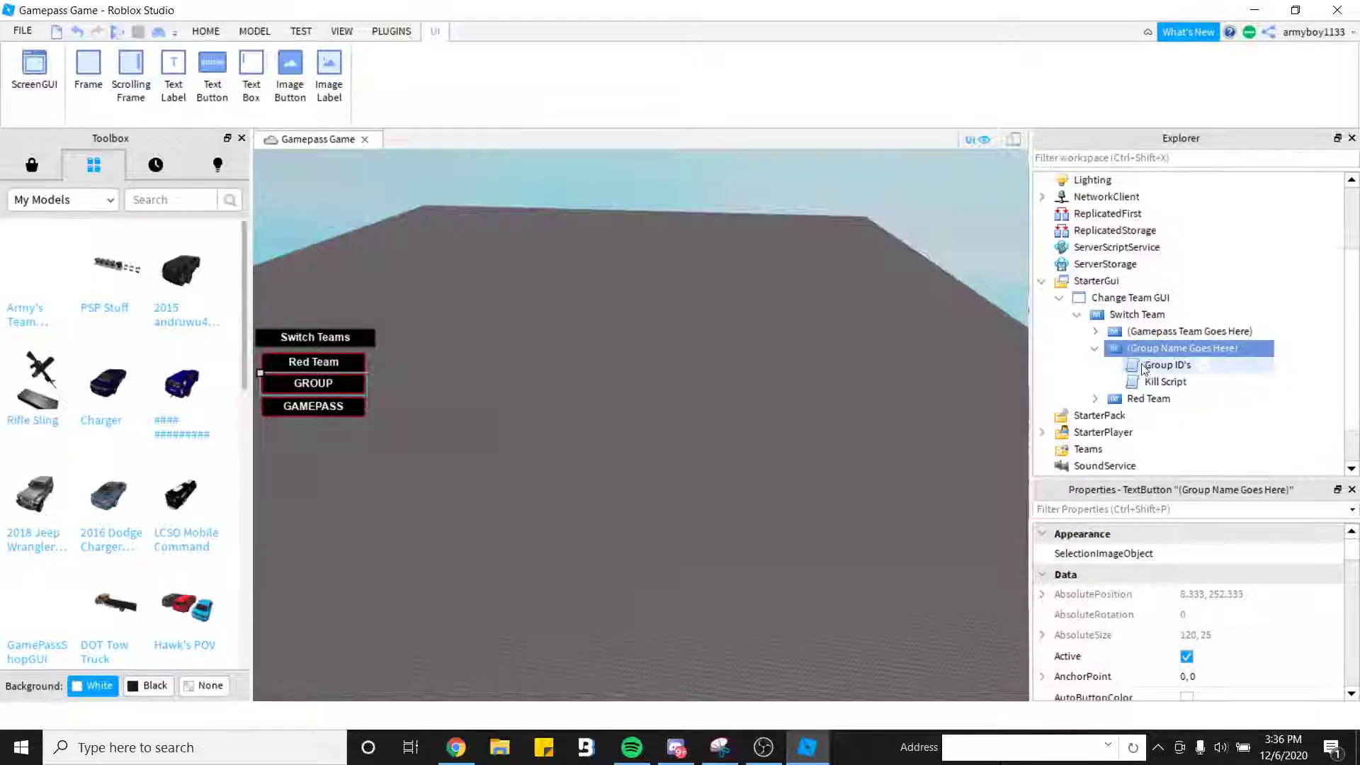
double_click(1142, 366)
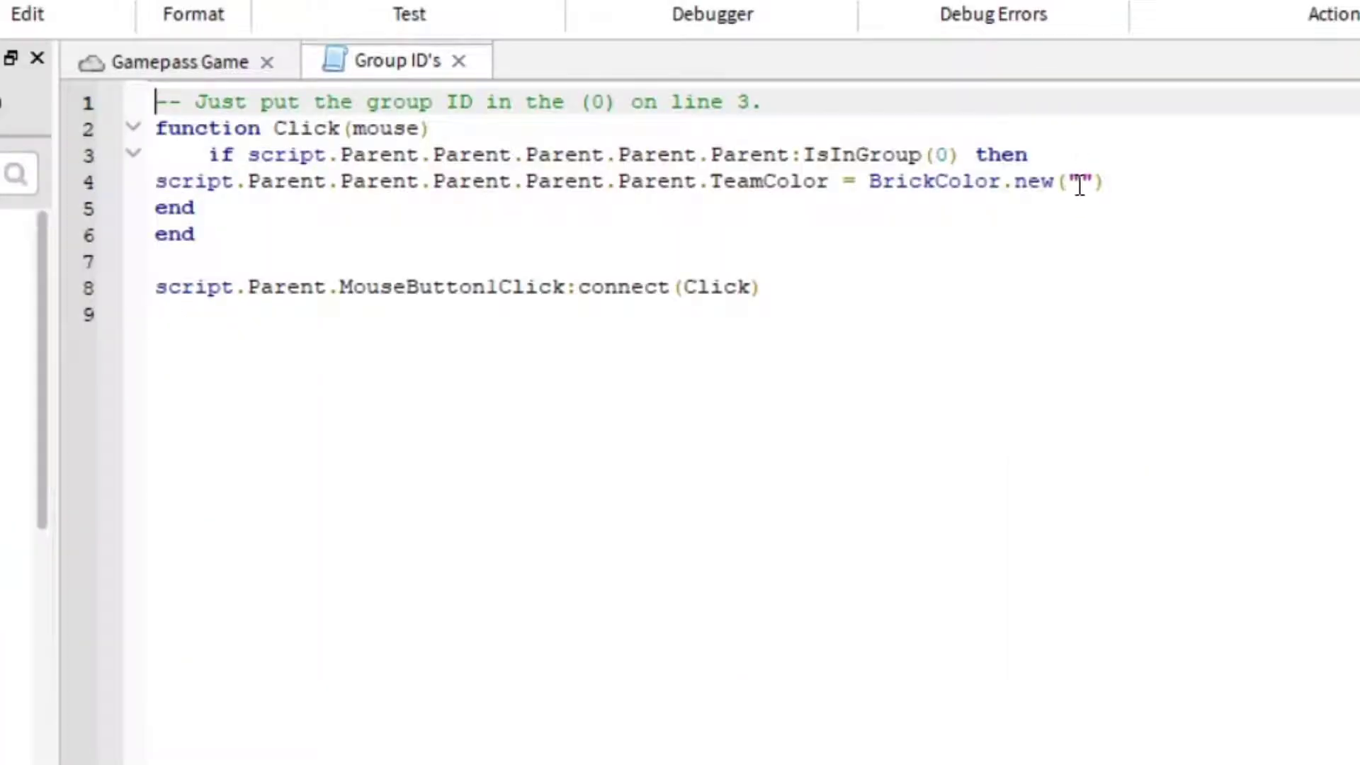
- Inspect the Group ID's script's group ID 0 and team colour, then close it
left_click(891, 206)
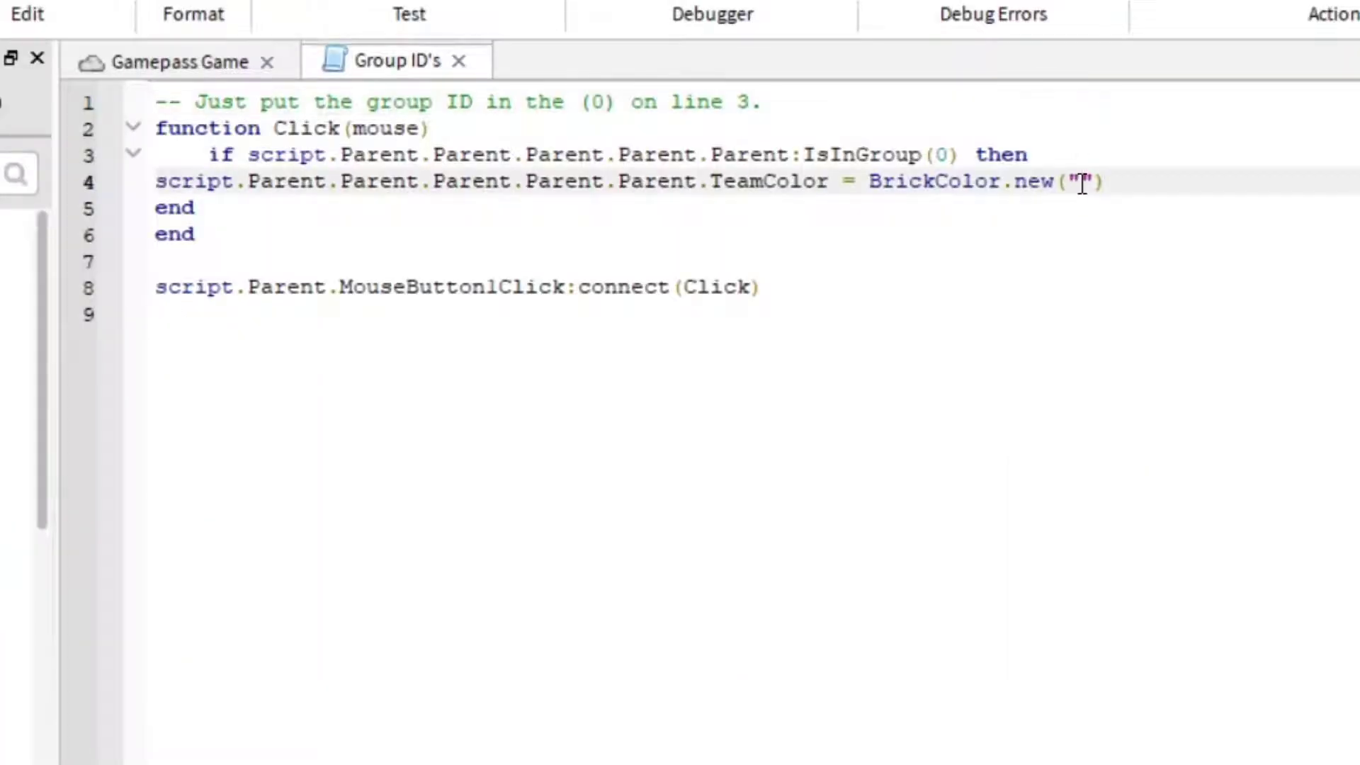
double_click(942, 154)
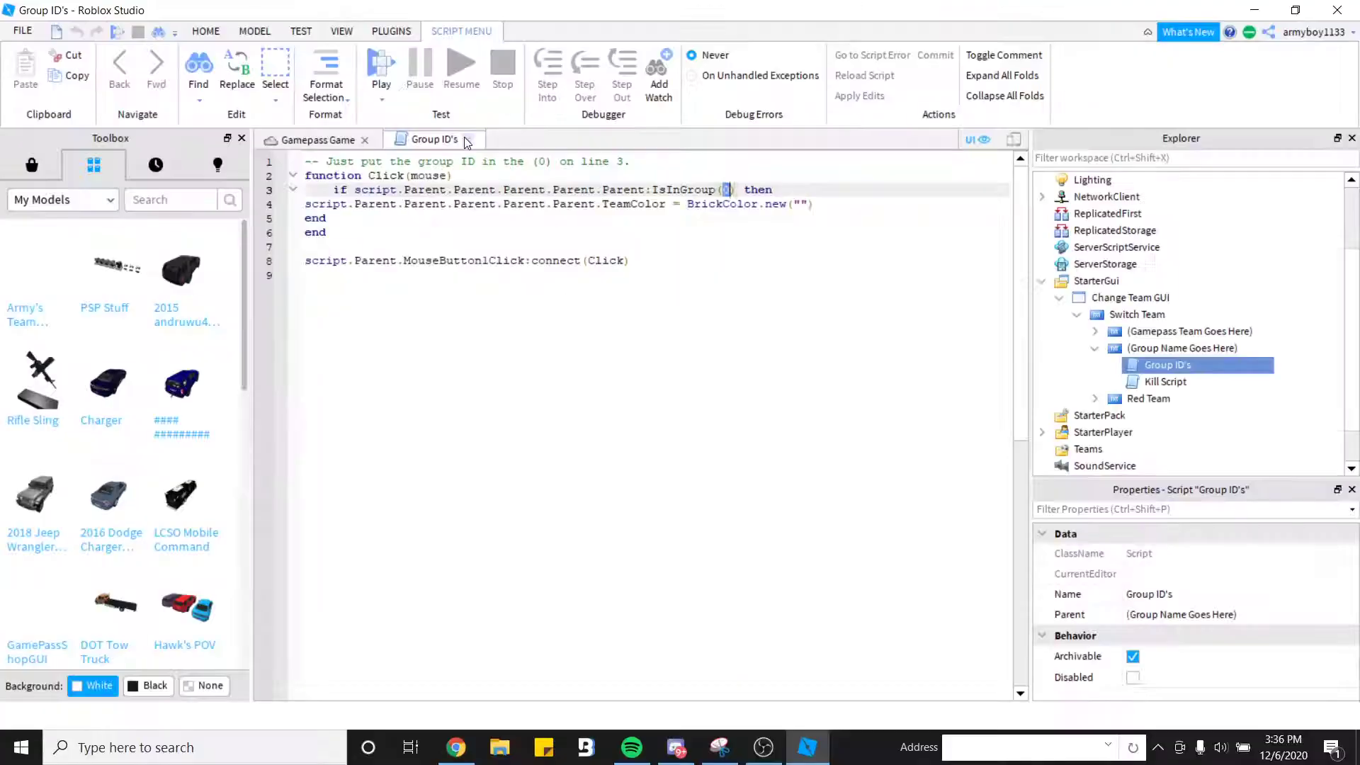
left_click(459, 61)
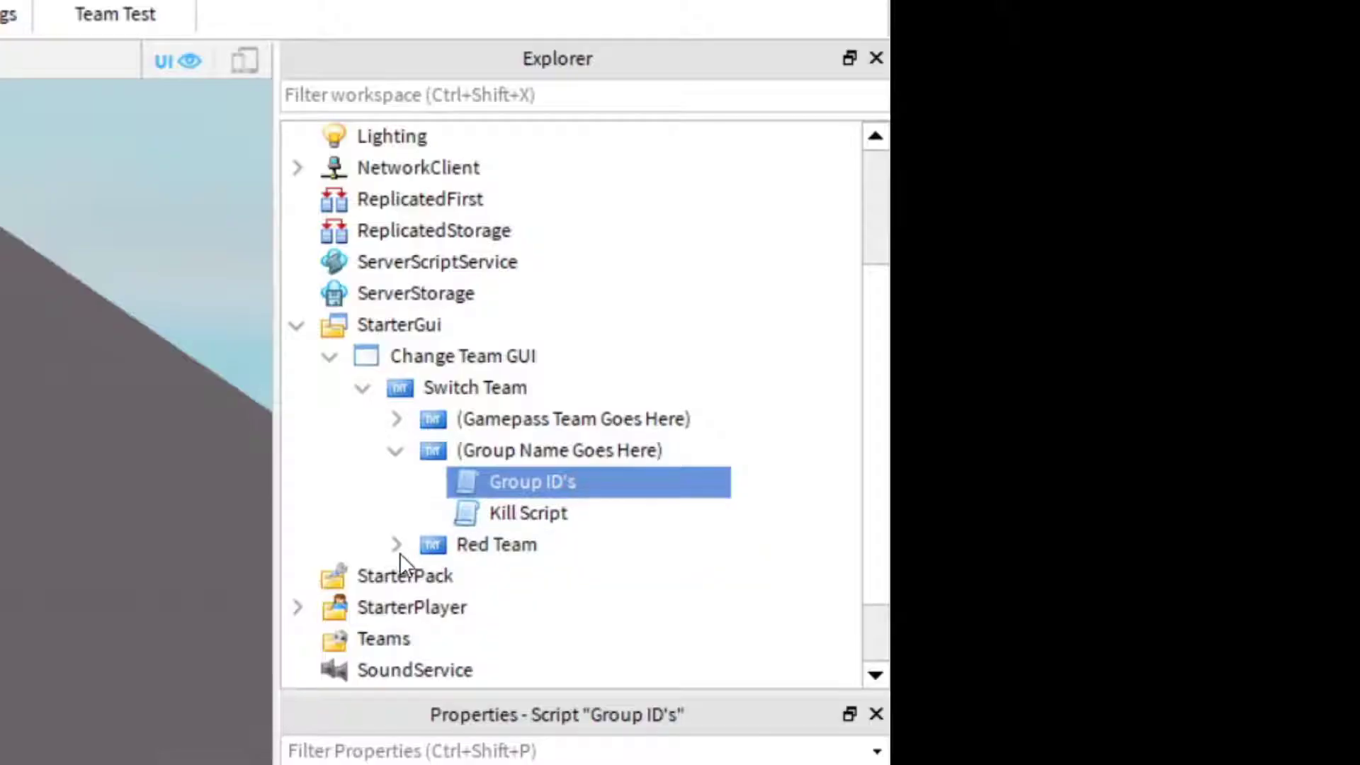
- Check the Red Team button's script, close it, and select the (Gamepass Team Goes Here) button
left_click(396, 547)
scroll(500, 563, "down", 3)
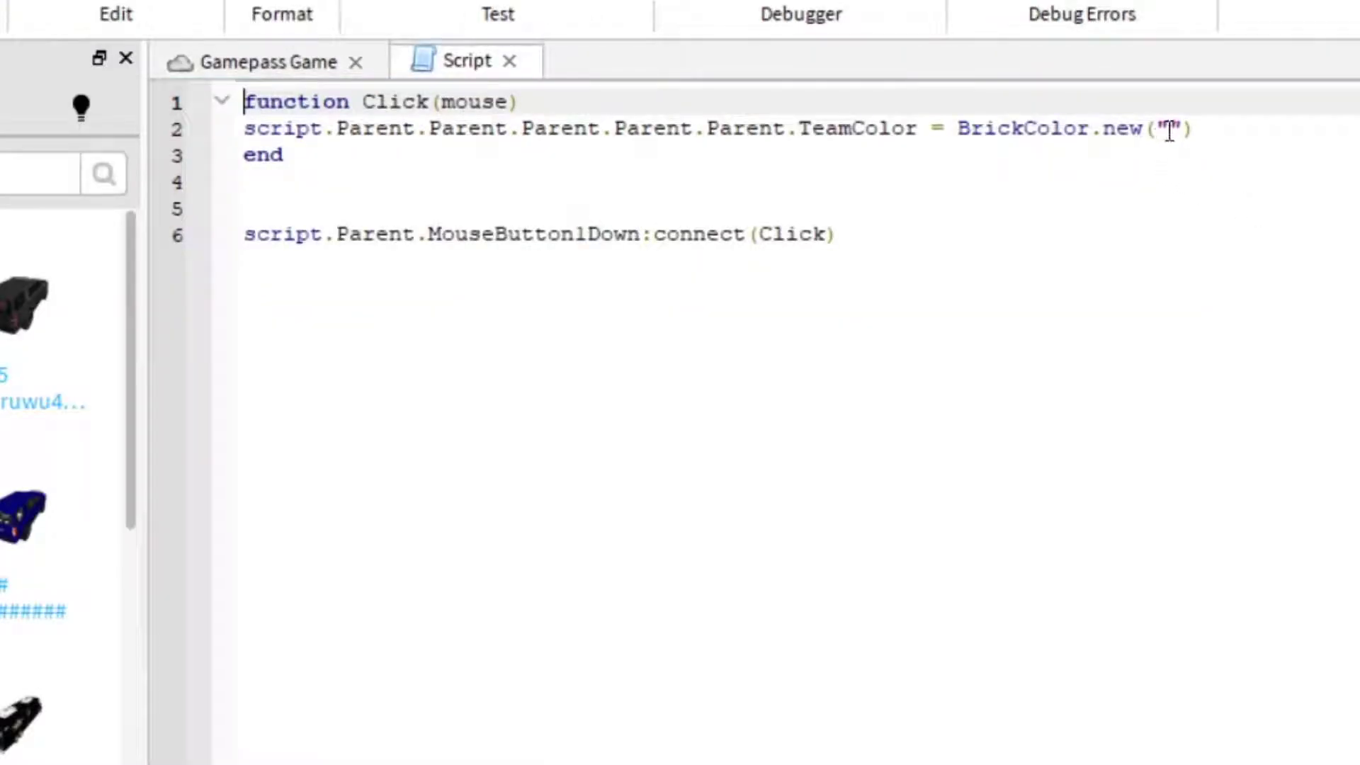
left_click(1169, 130)
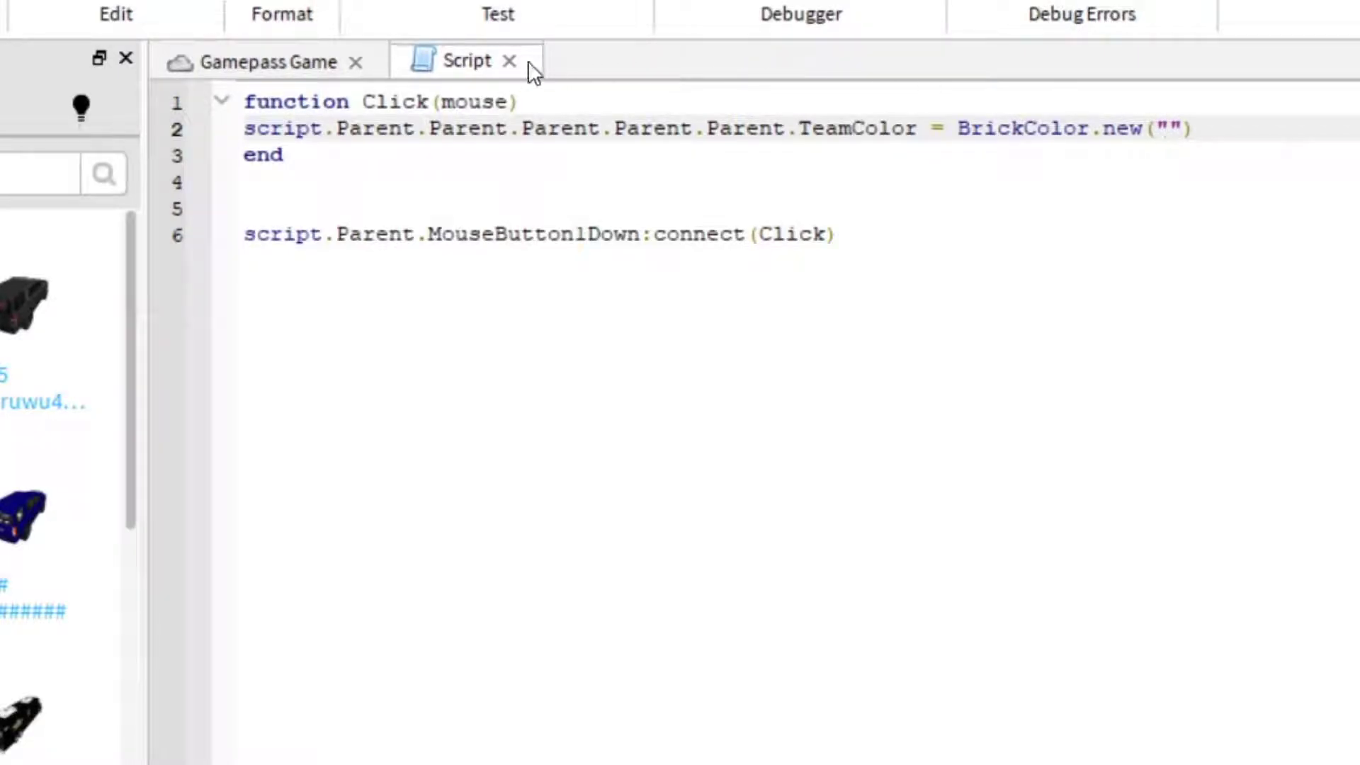
left_click(509, 61)
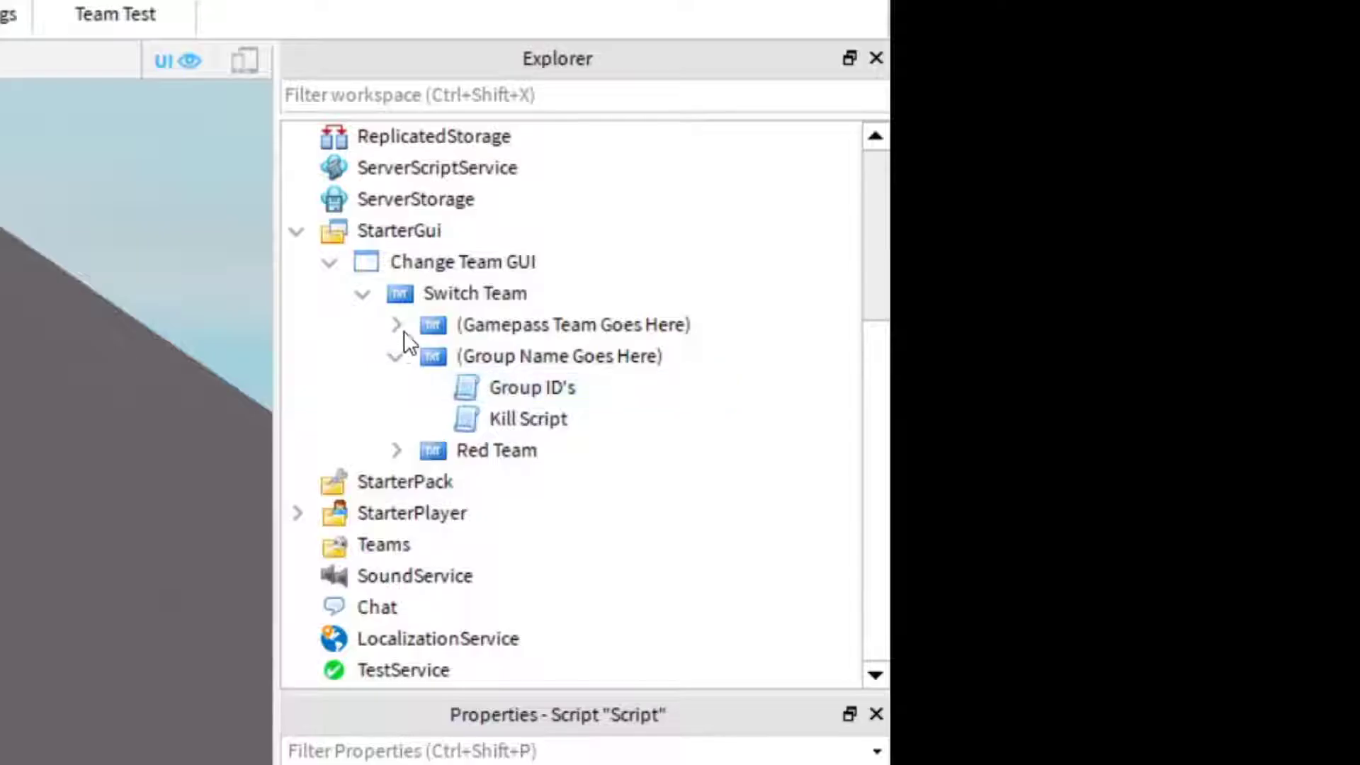
left_click(397, 358)
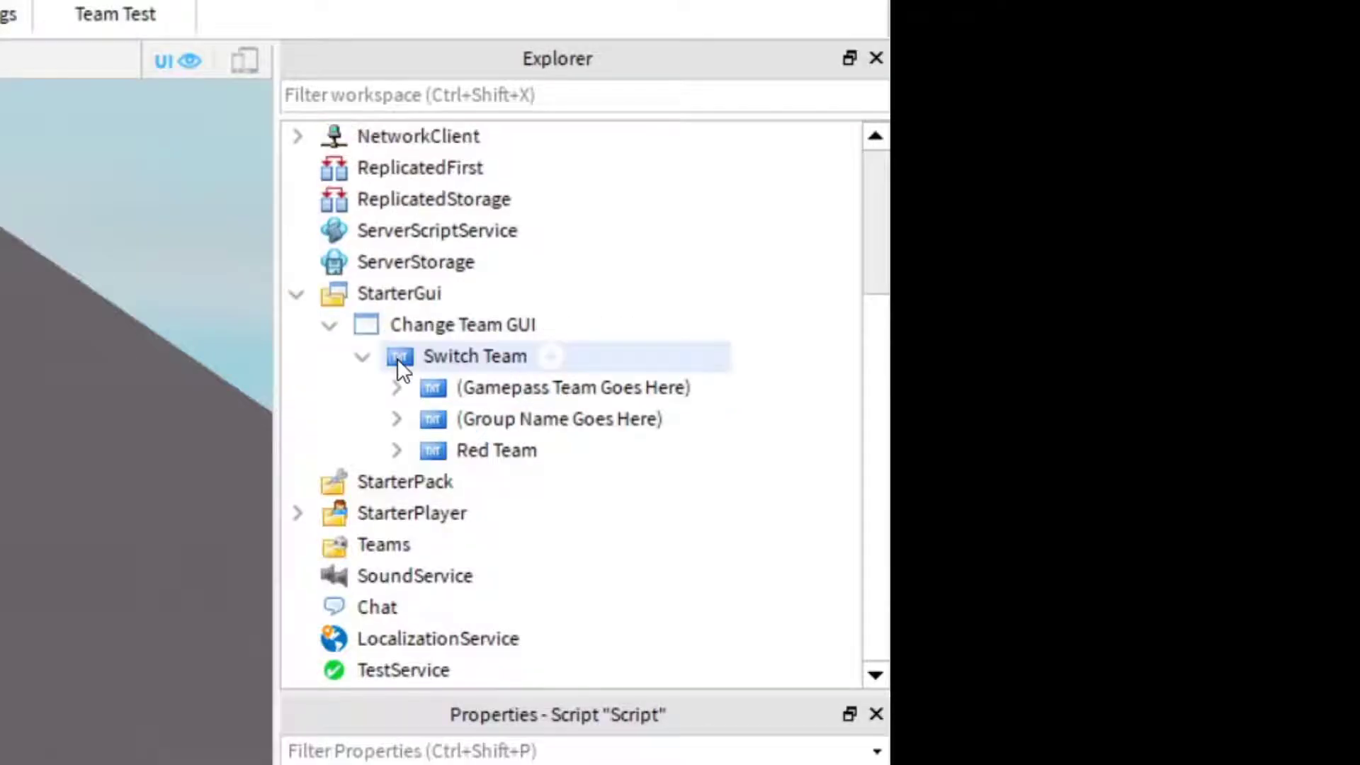
left_click(477, 388)
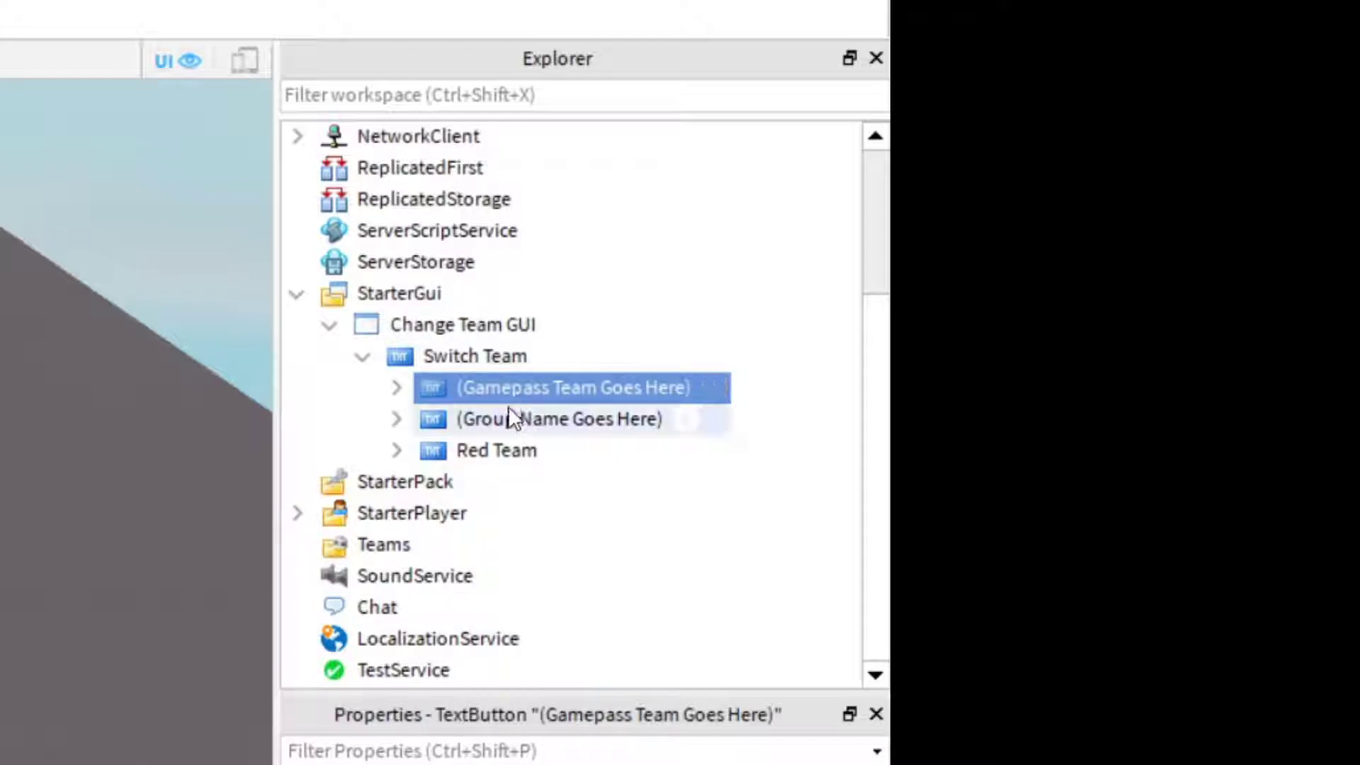
mouse_move(506, 381)
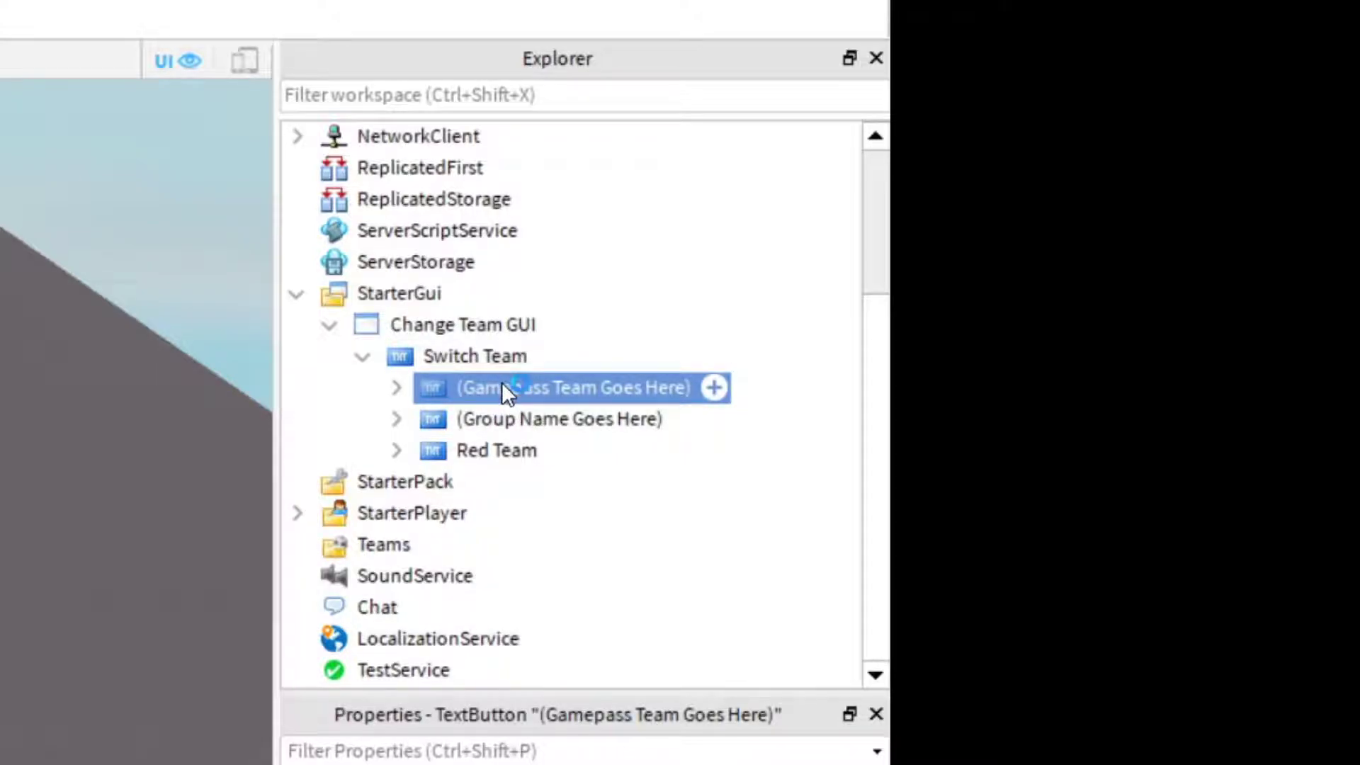
- Insert a new Team object into the Teams folder
left_click(359, 546)
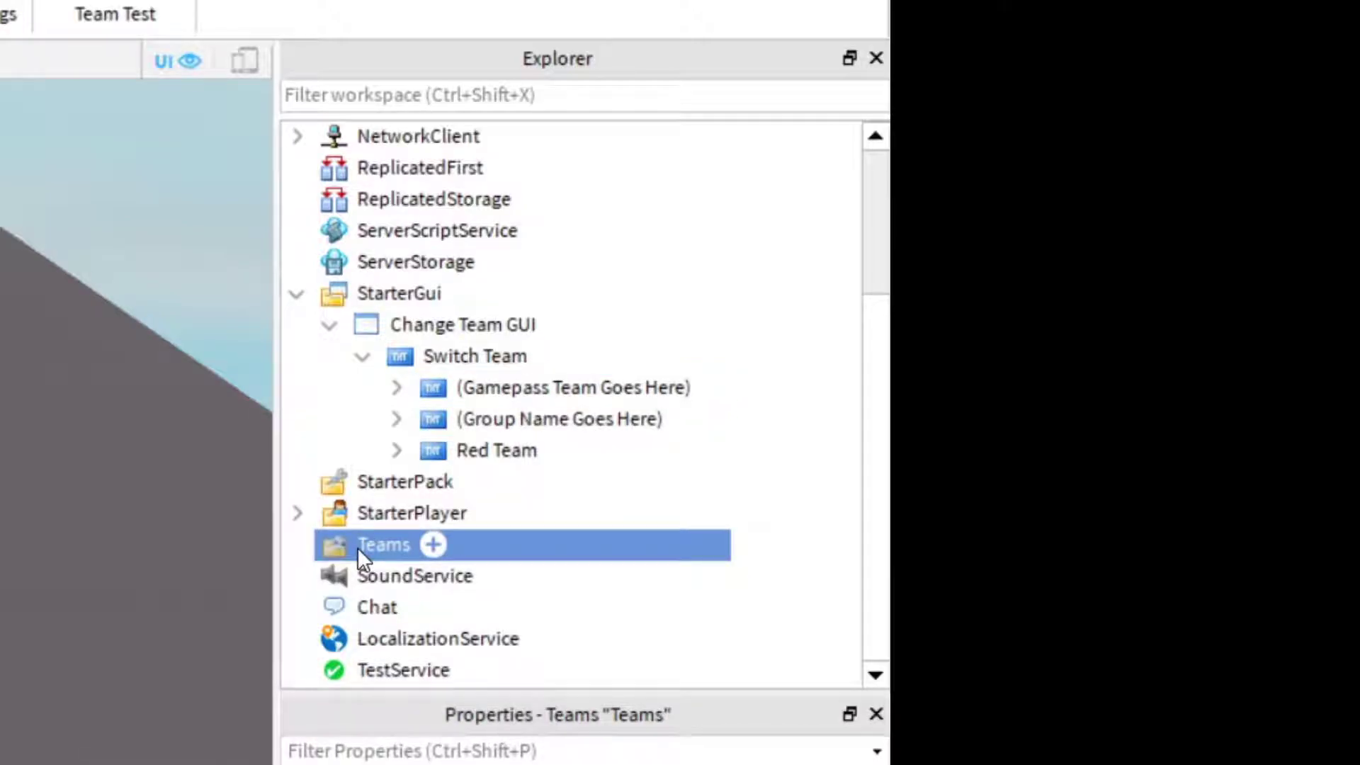
right_click(357, 547)
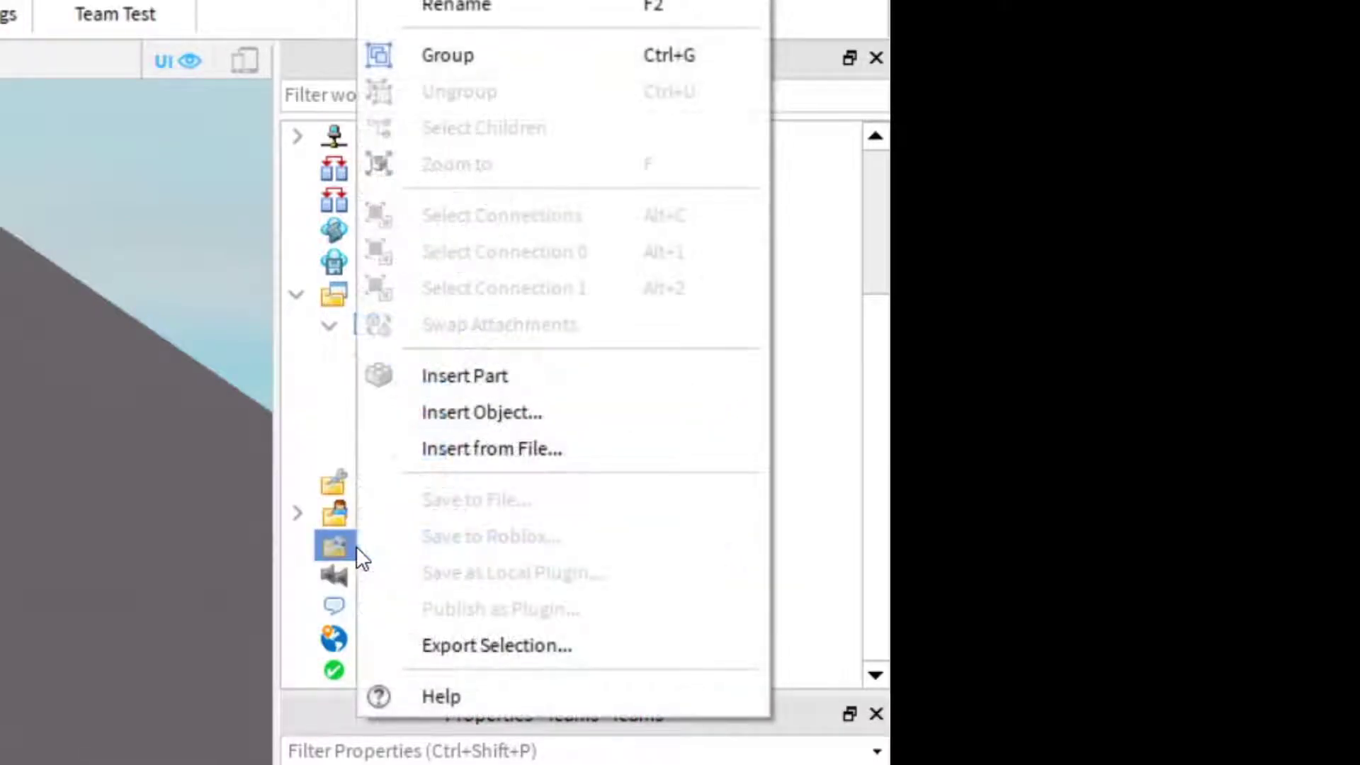
left_click(452, 415)
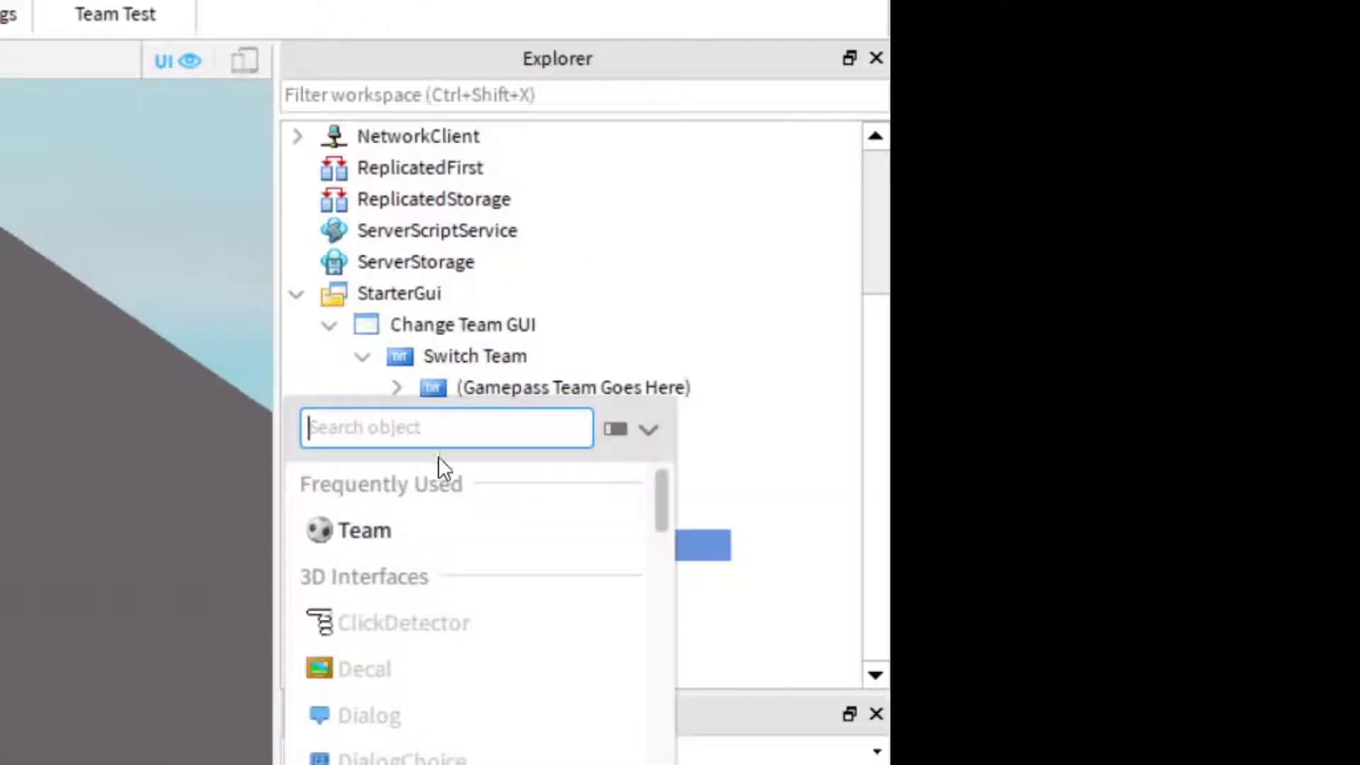
left_click(413, 531)
- Rename the new team to 'Red Team' and set its TeamColor to Really red
left_click(422, 574)
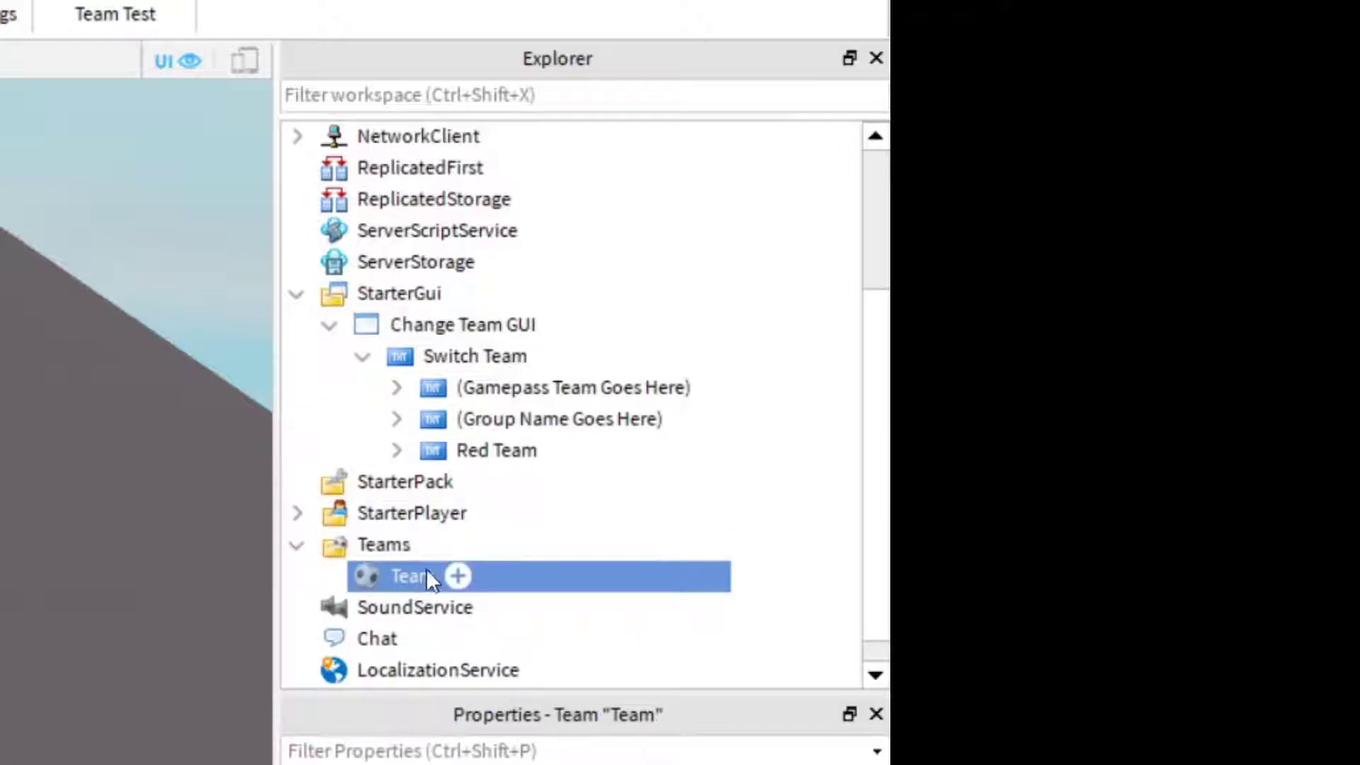
left_click(551, 504)
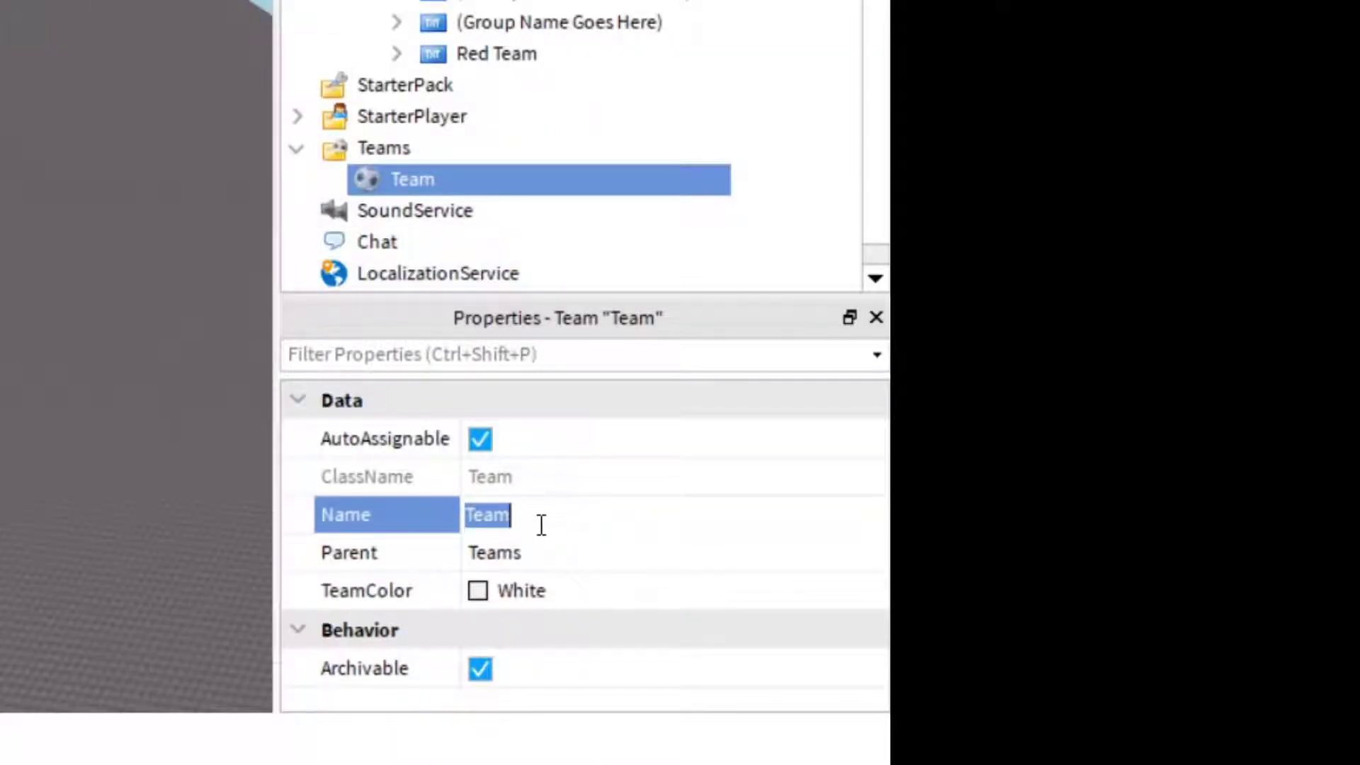
type("Red")
key("Return")
left_click(550, 514)
left_click(550, 513)
type("Team")
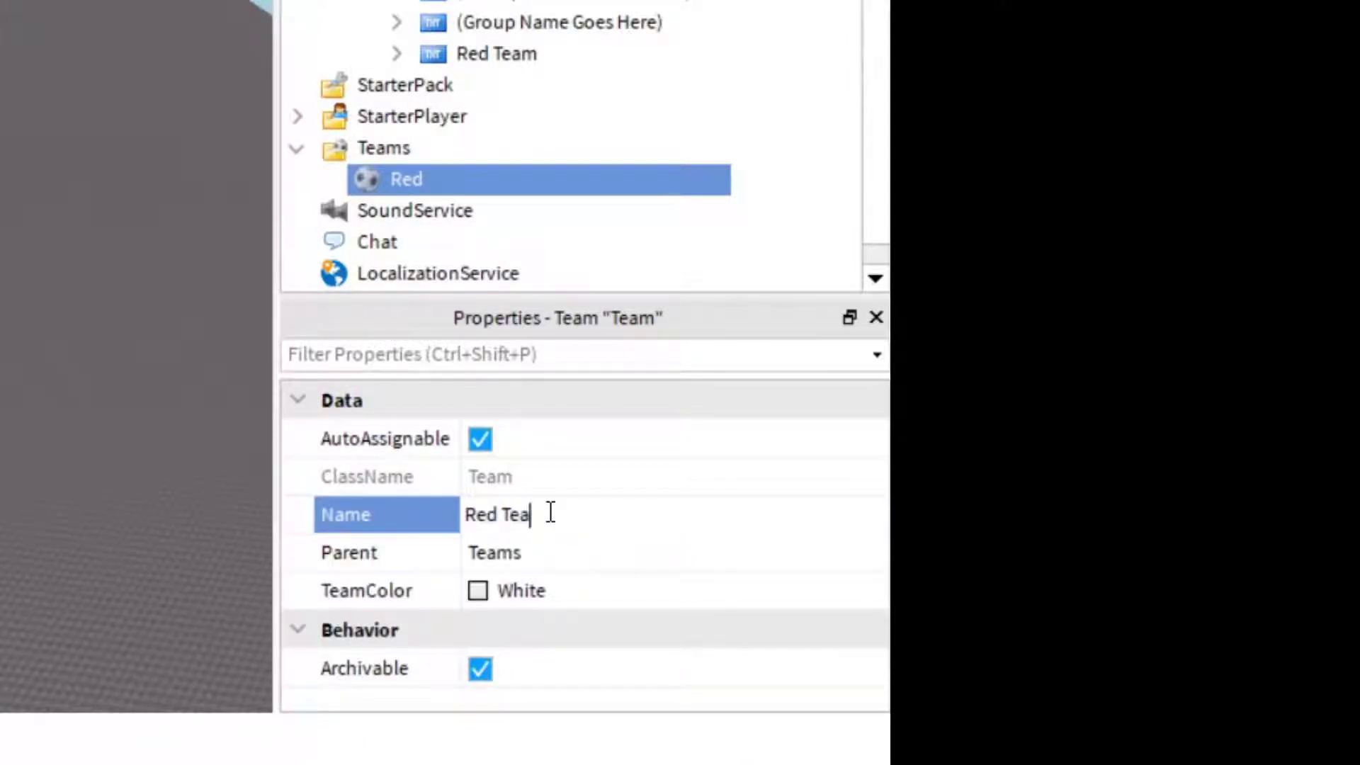
key("Return")
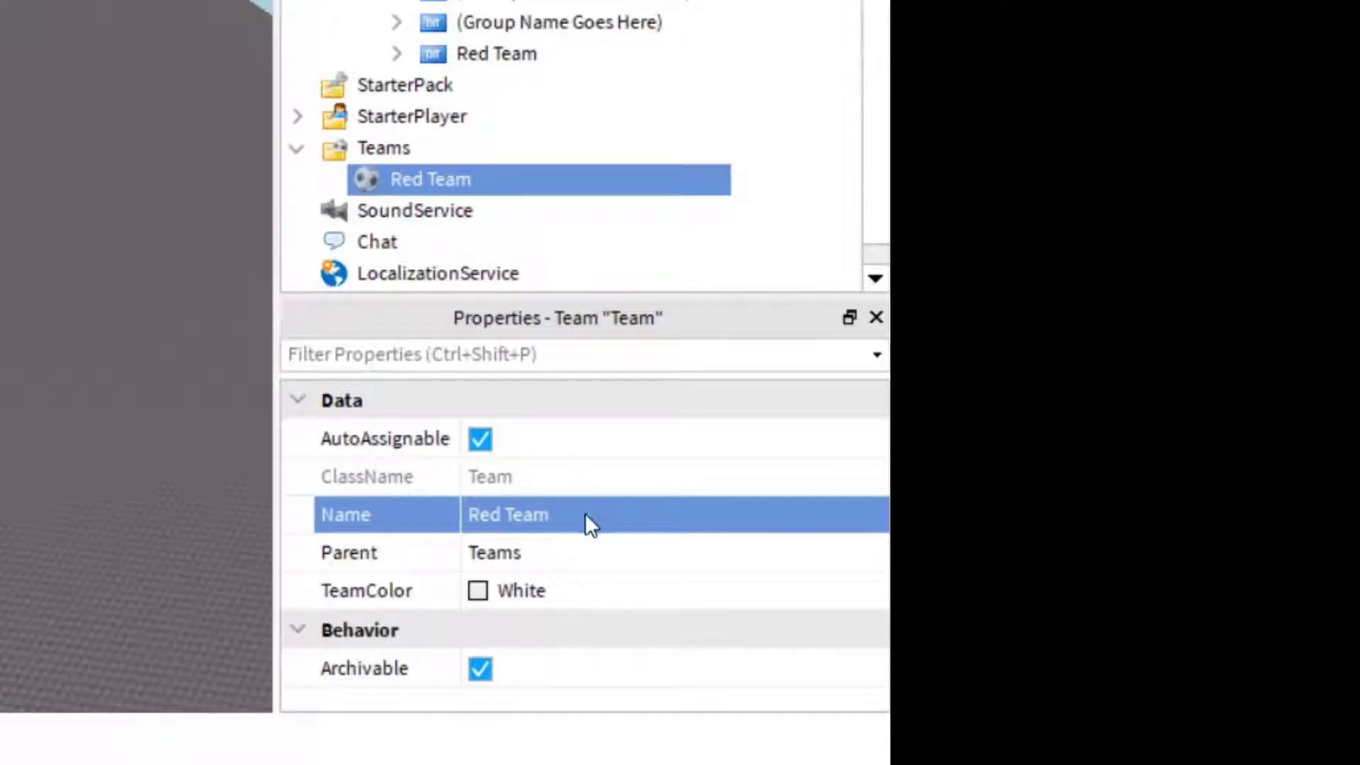
left_click(546, 602)
left_click(738, 287)
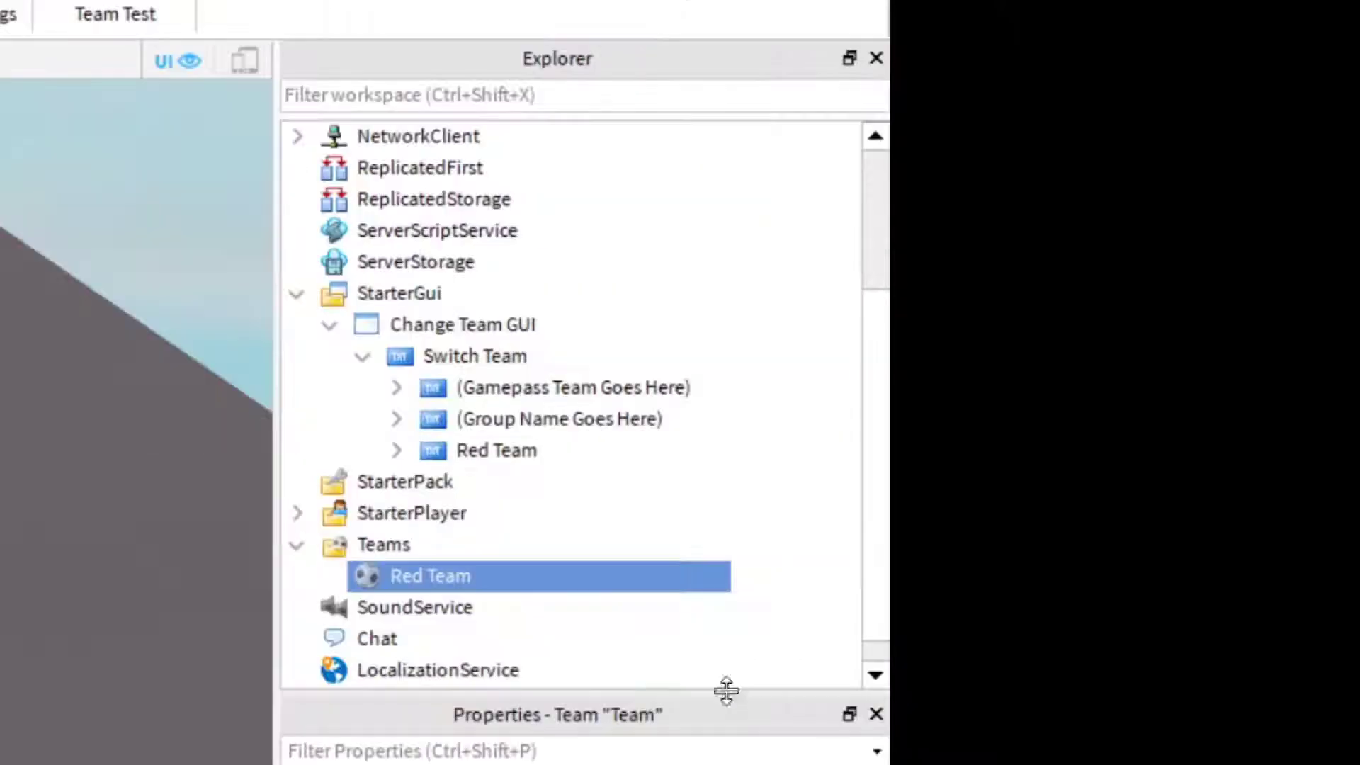
- Duplicate Red Team into a non-auto-assignable 'Gamepass Team' coloured Earth green
left_click(396, 579)
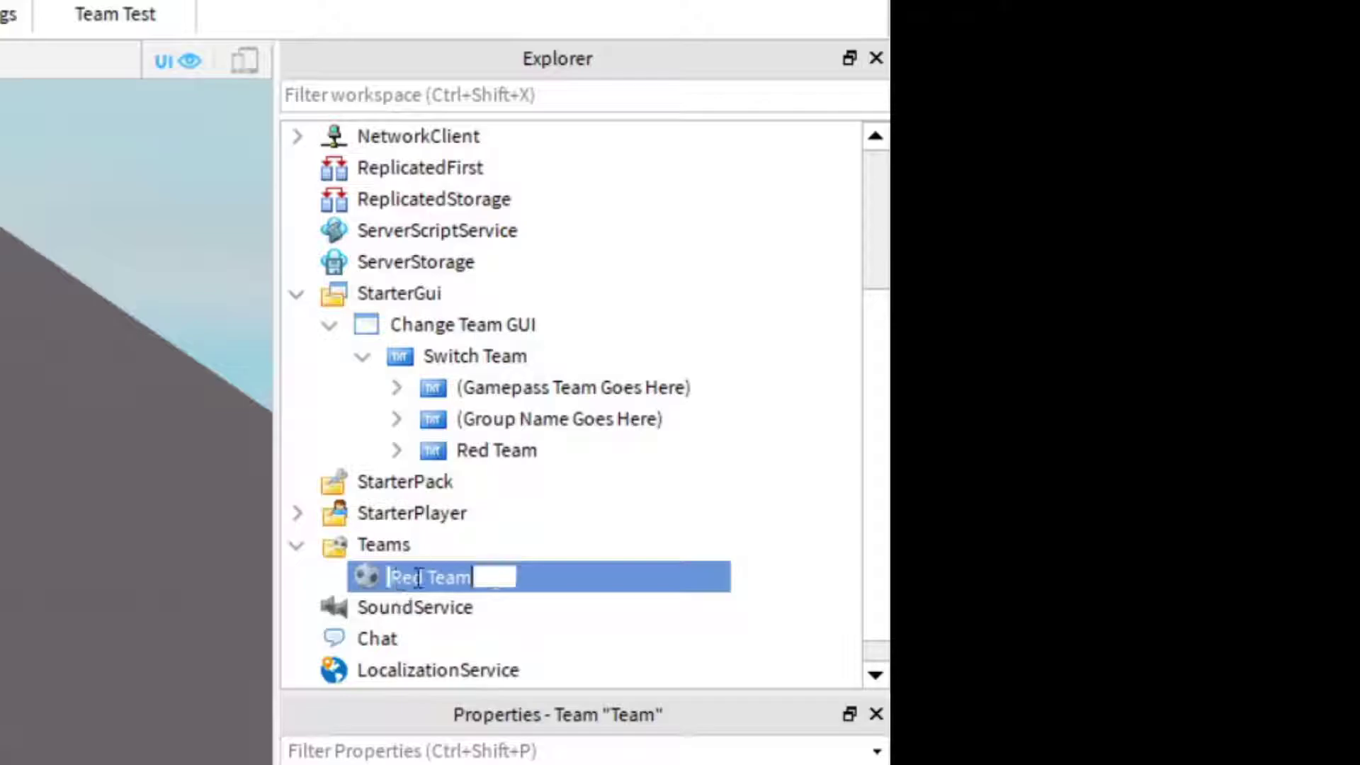
left_click(360, 577)
key("ctrl+d")
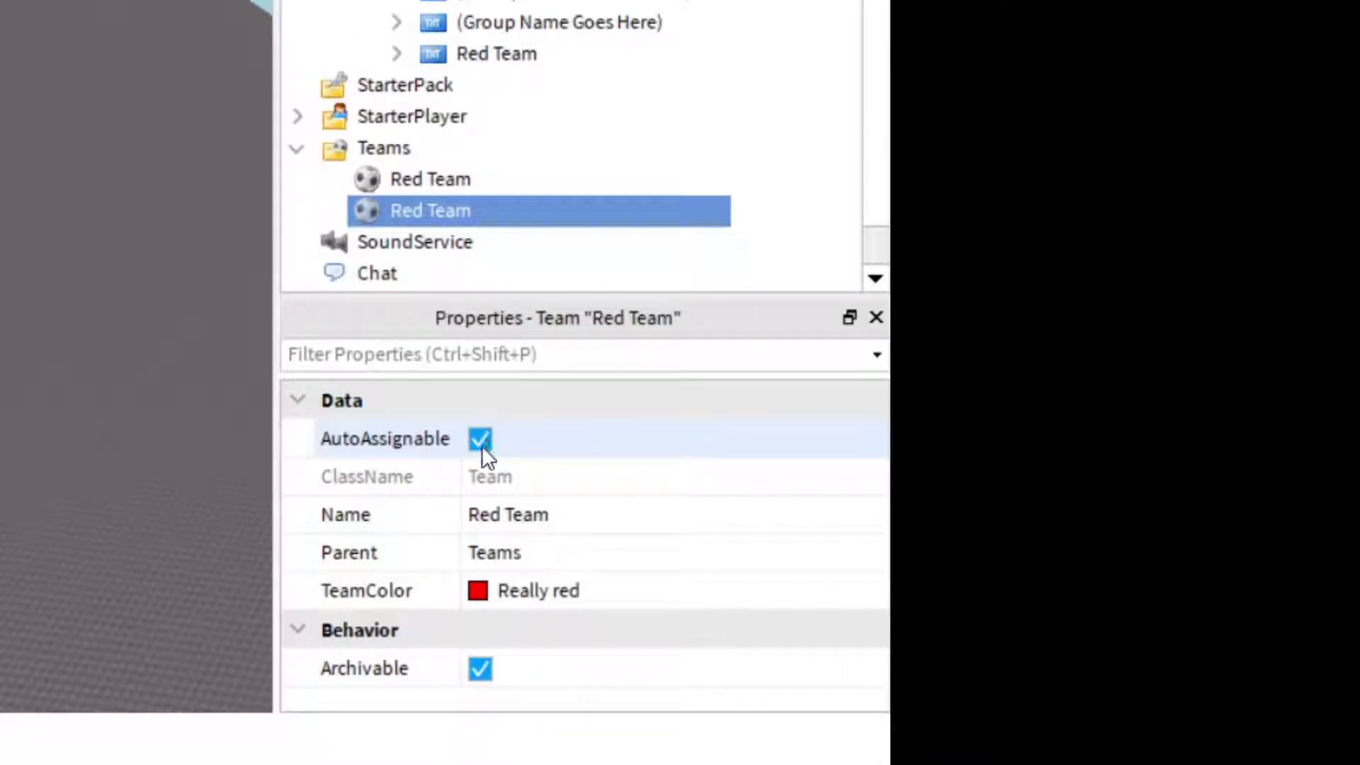
left_click(482, 440)
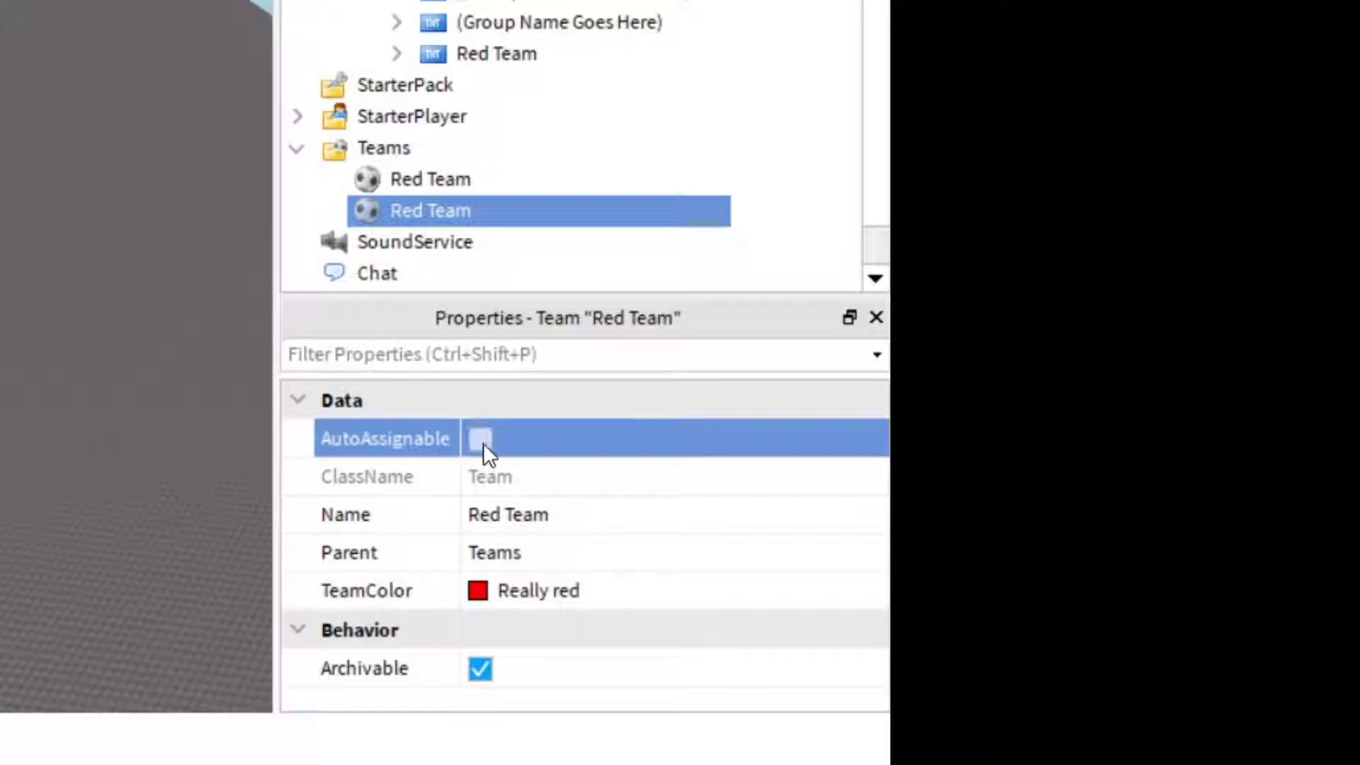
left_click(513, 514)
type("epass Team")
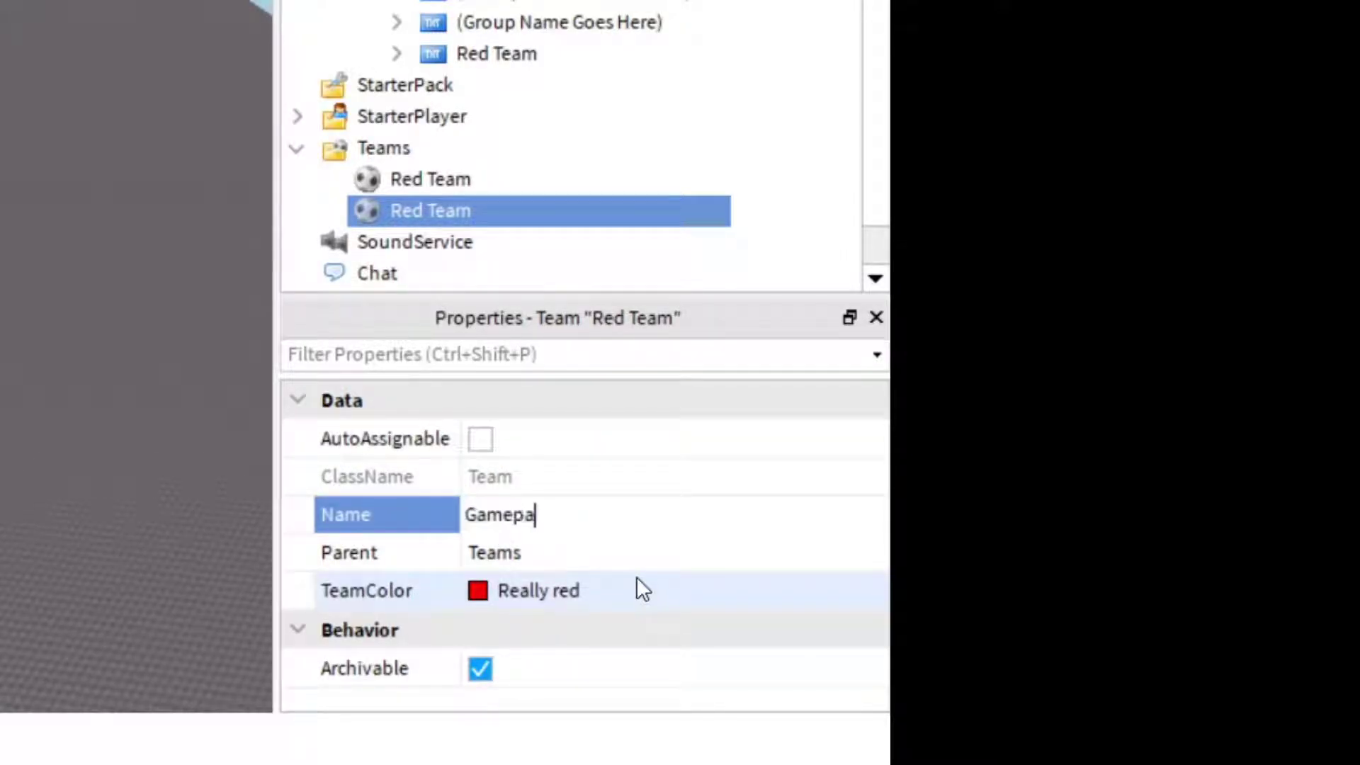
key("Return")
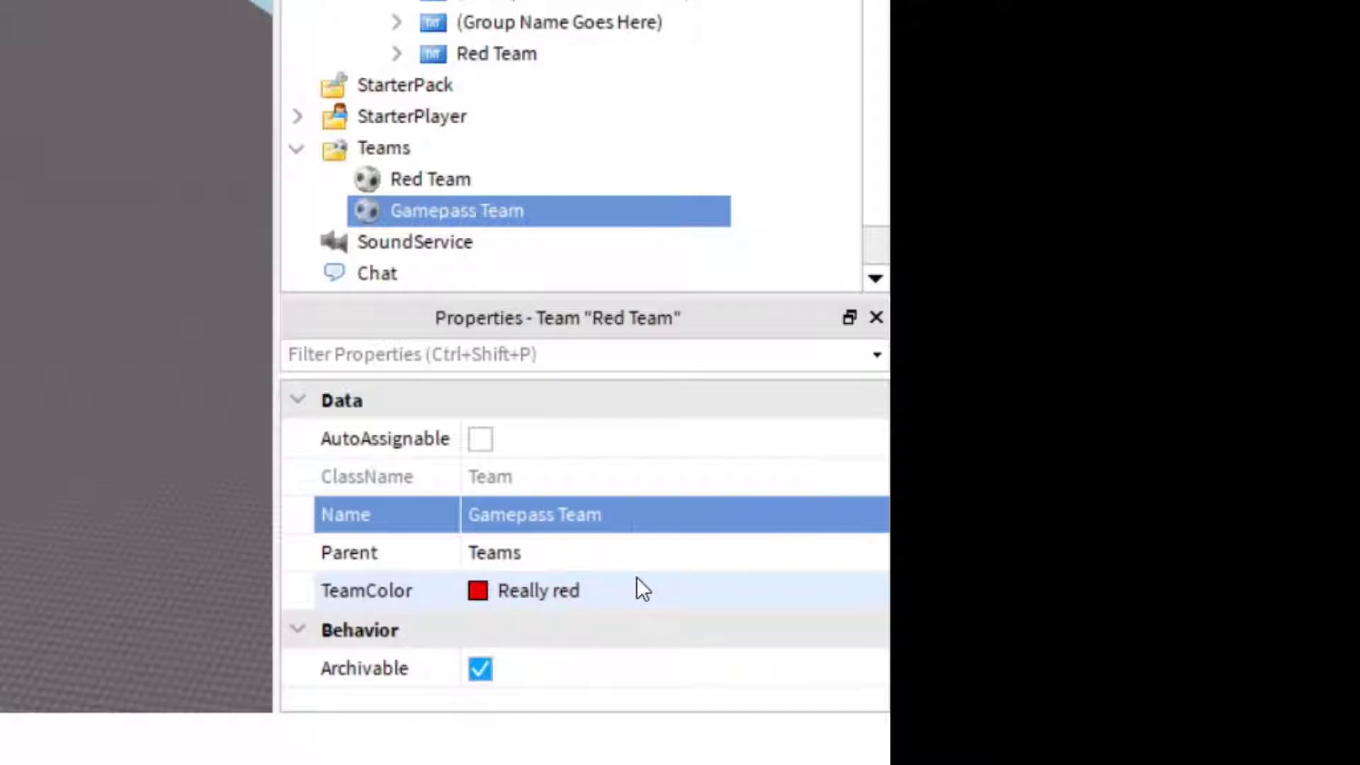
left_click(636, 577)
left_click(429, 55)
left_click(88, 145)
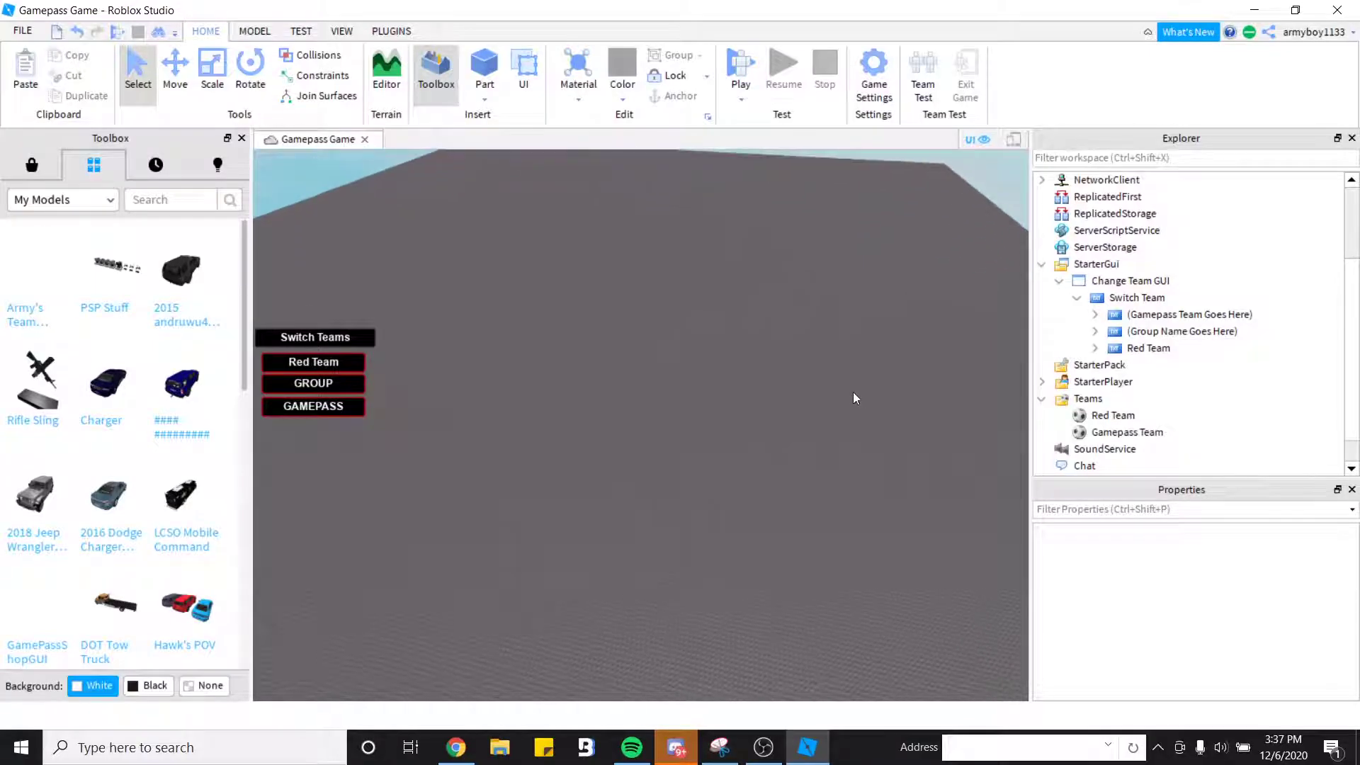
scroll(854, 398, "up", 3)
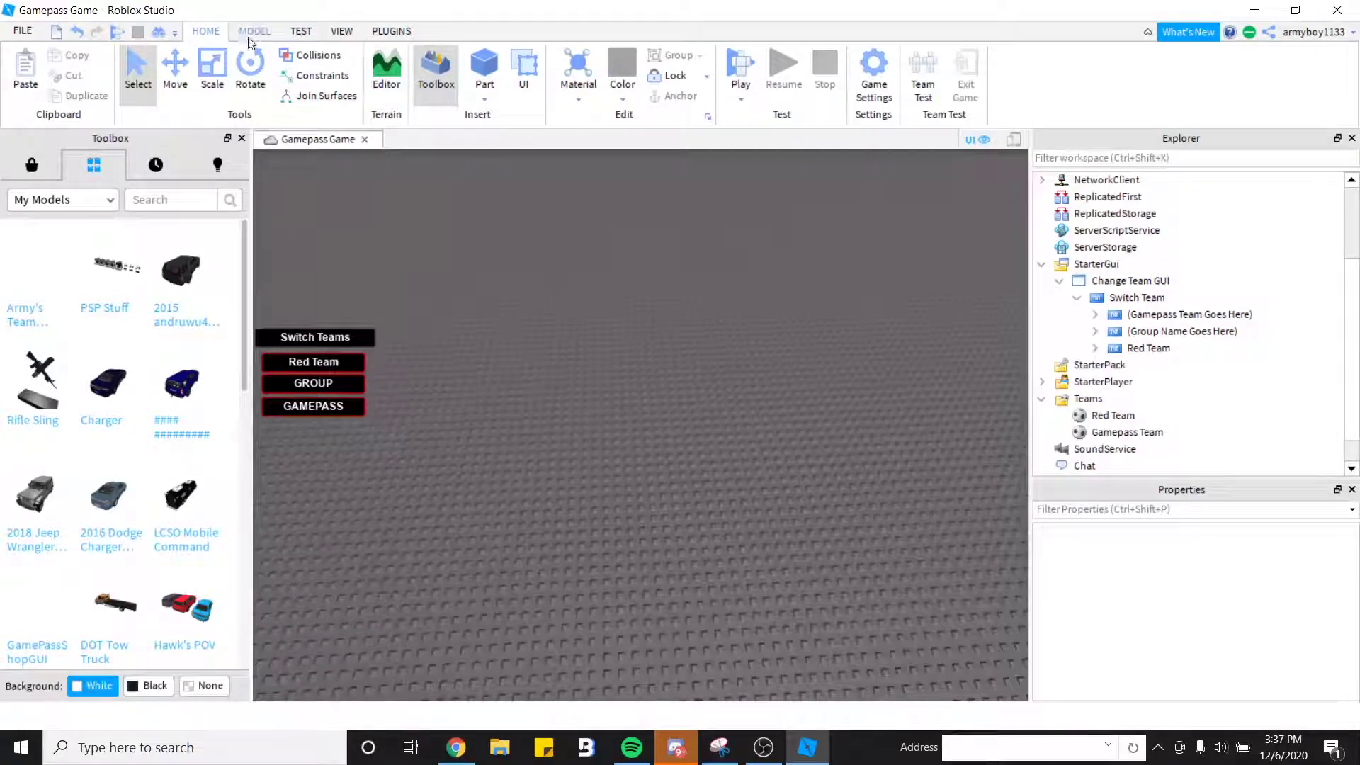
- Add a SpawnLocation from the Model tab and place a duplicate beside it
left_click(252, 31)
left_click(1157, 77)
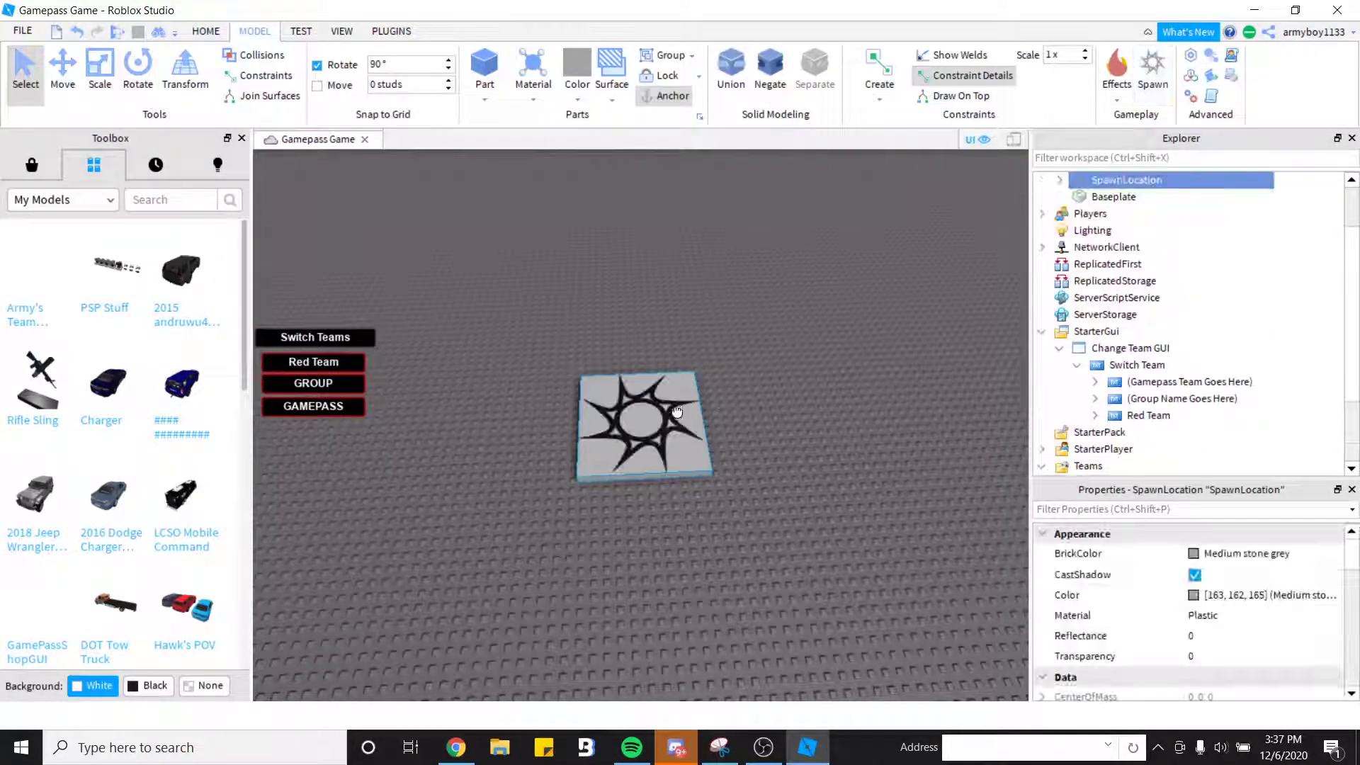
key("ctrl+2")
left_click(654, 406)
key("ctrl+d")
left_click_drag(653, 405, 737, 553)
left_click(737, 553)
- Colour the left spawn location Really red
left_click(572, 413)
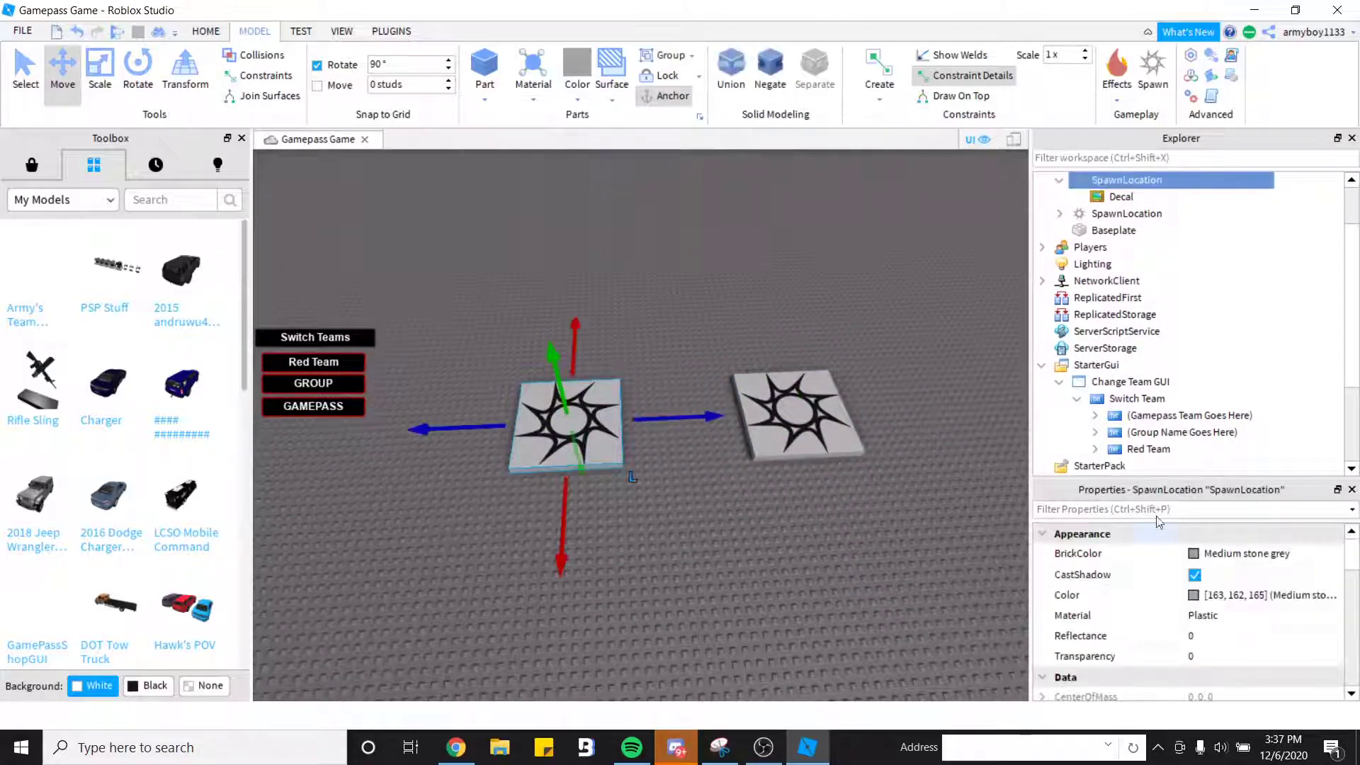
left_click(1193, 596)
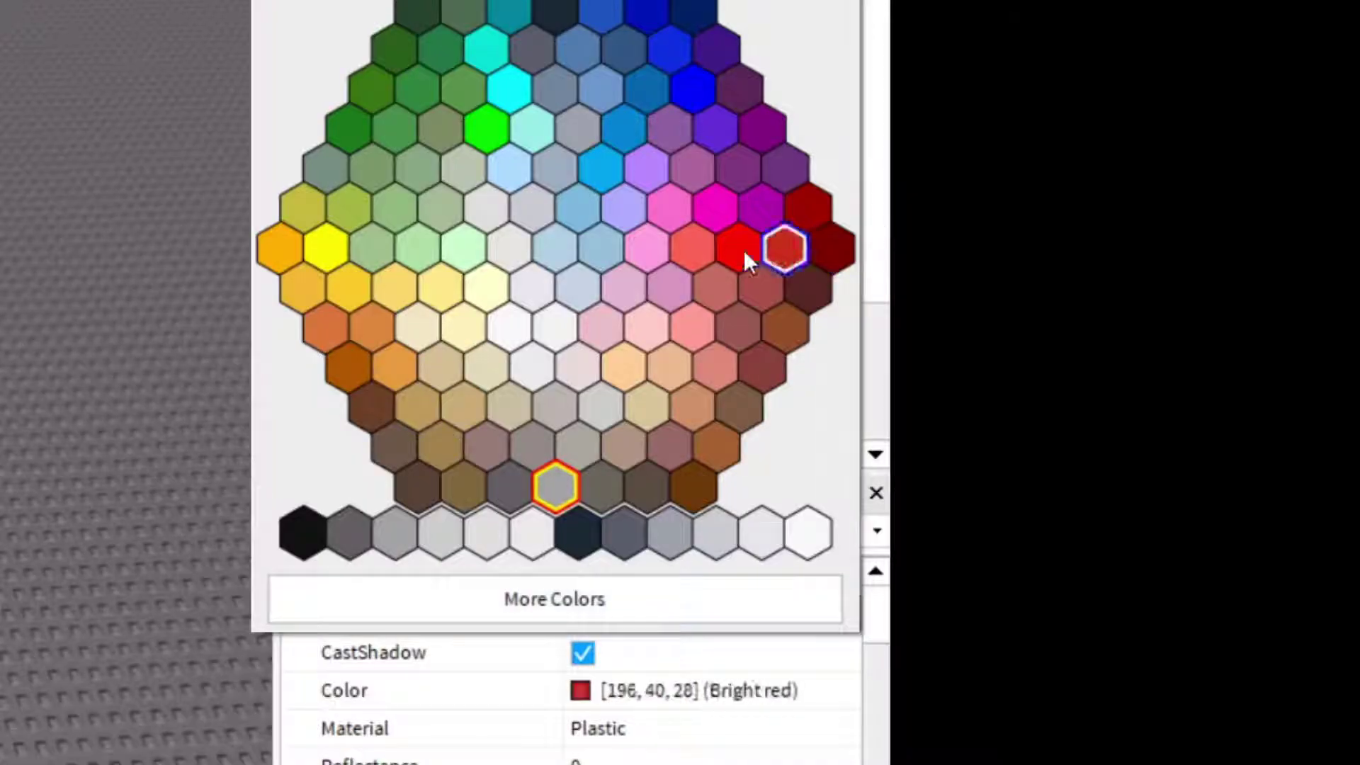
left_click(740, 248)
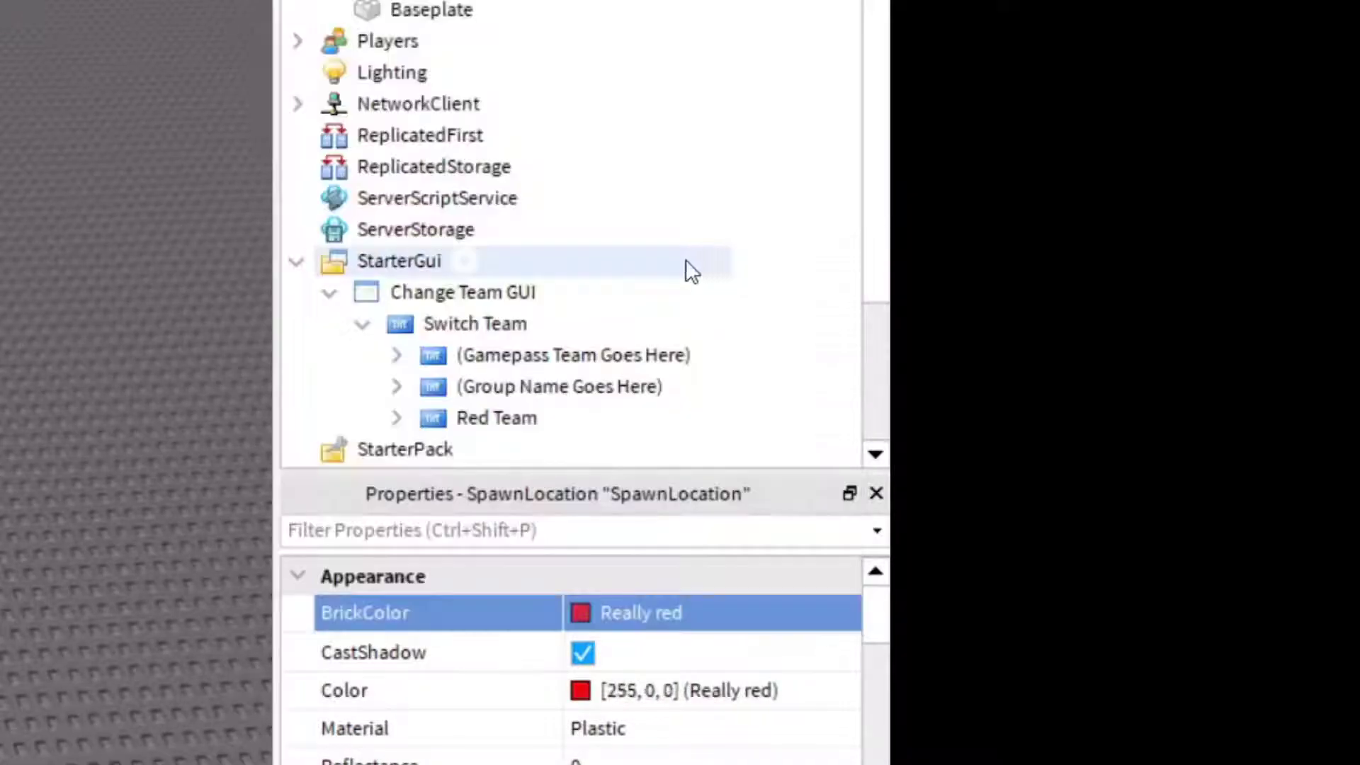
scroll(682, 267, "down", 3)
left_click(393, 291)
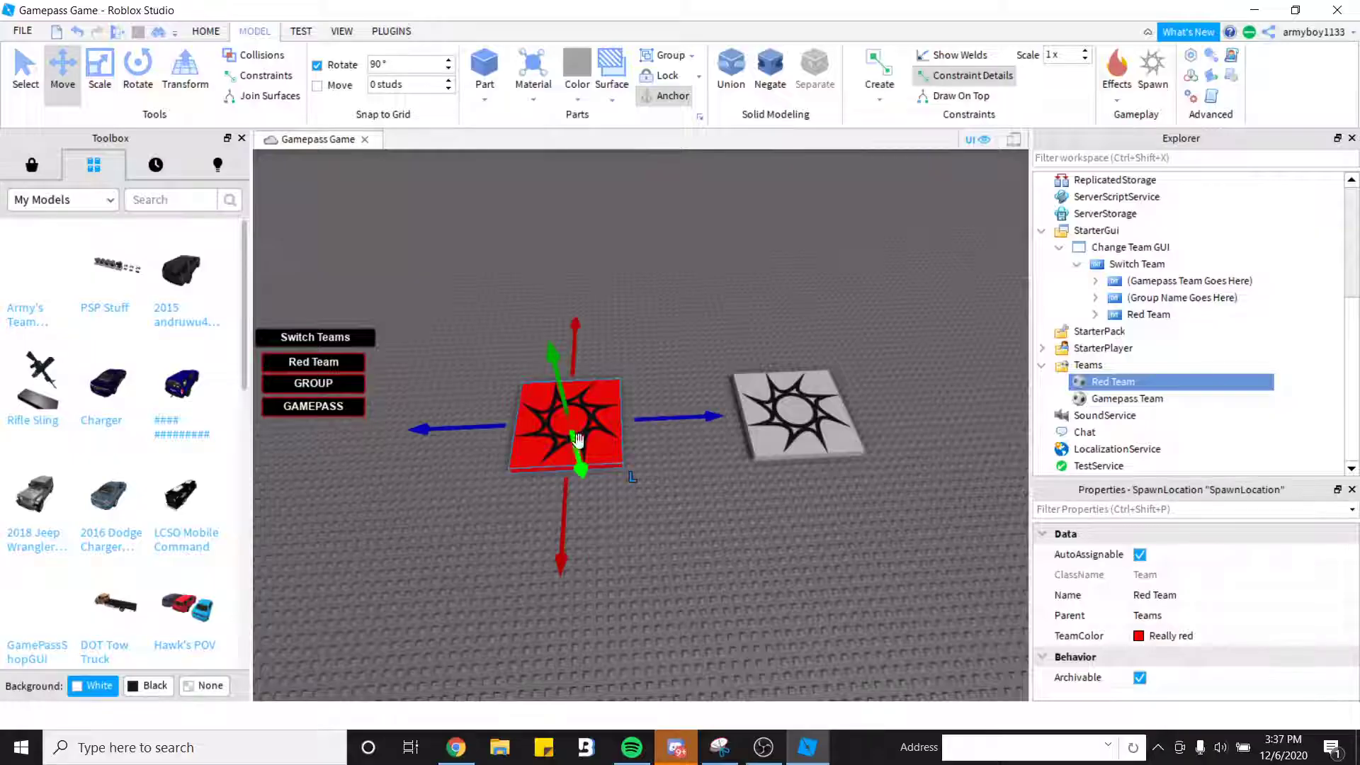
- Delete the red spawn's decal and rename the spawn to 'RedTeam'
left_click(578, 439)
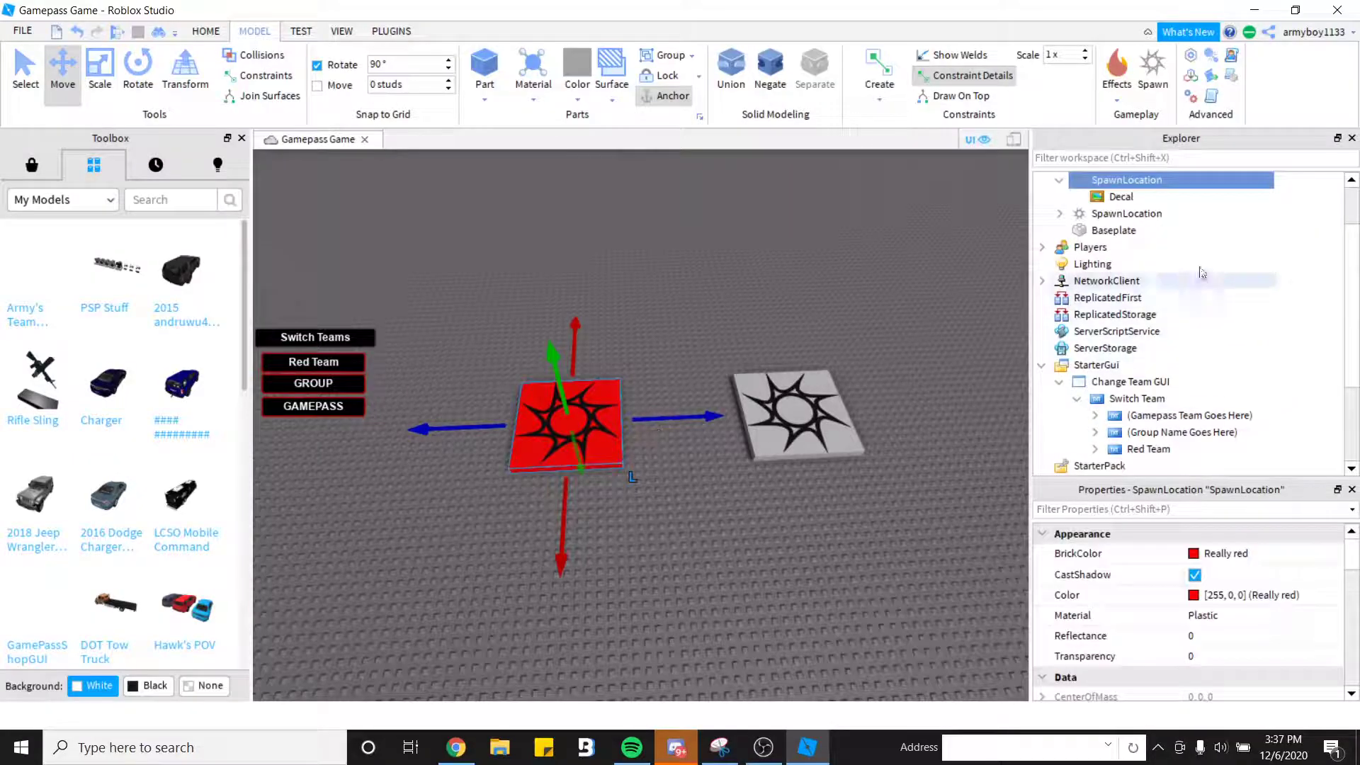
left_click(1119, 197)
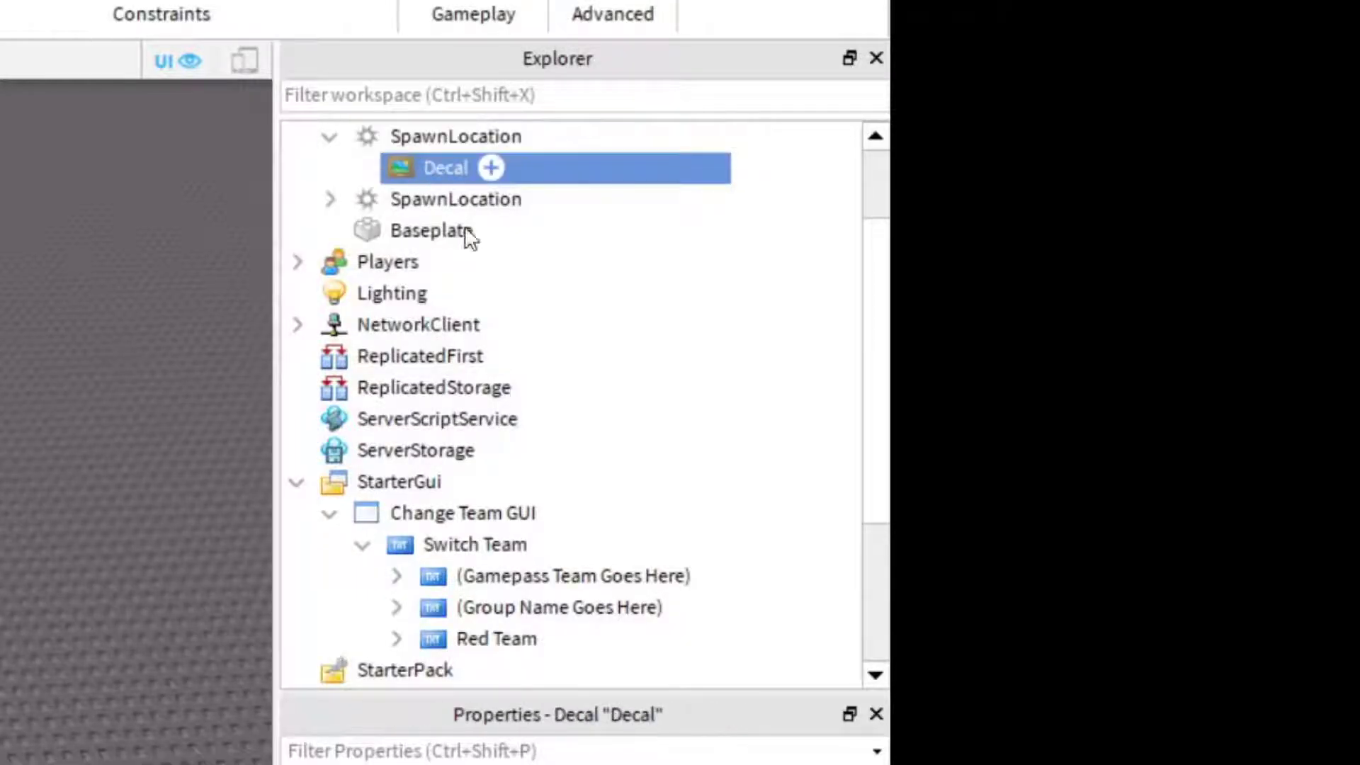
key("Delete")
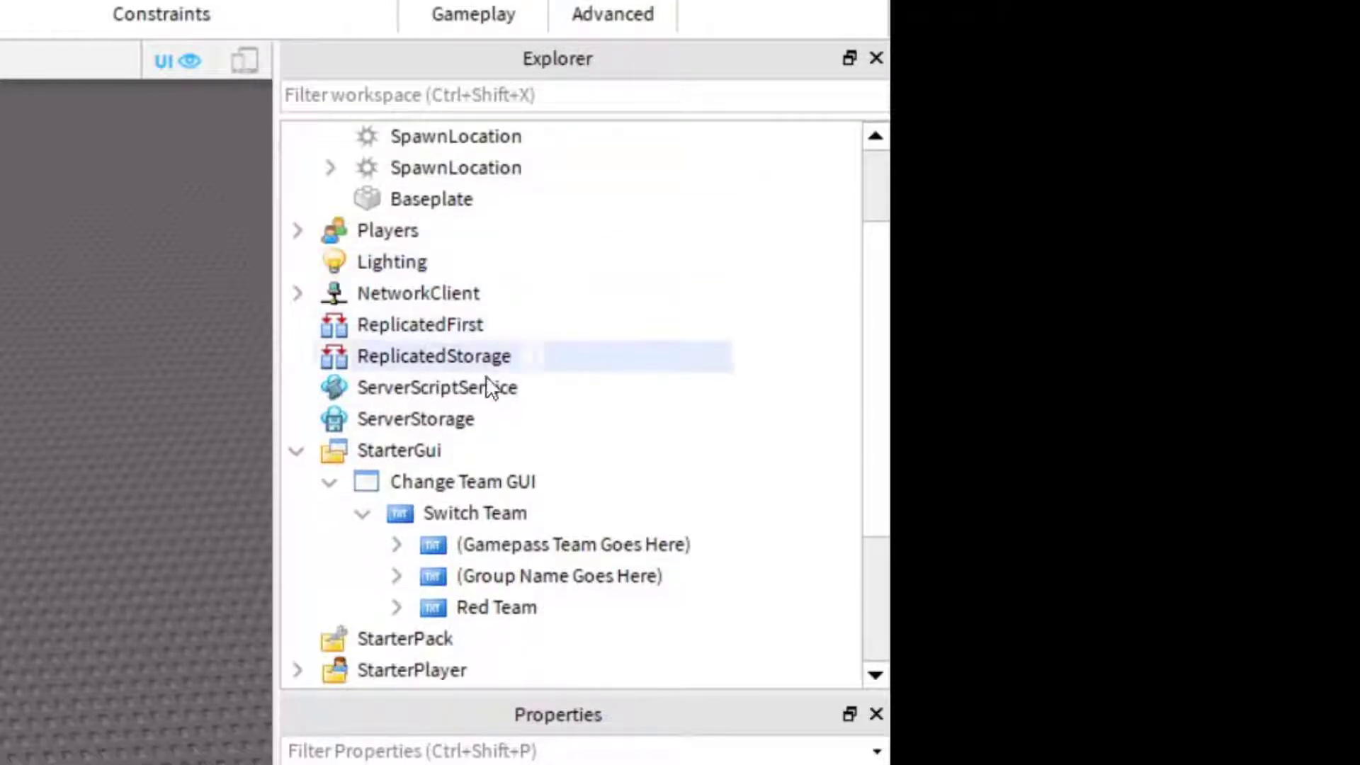
right_click(417, 135)
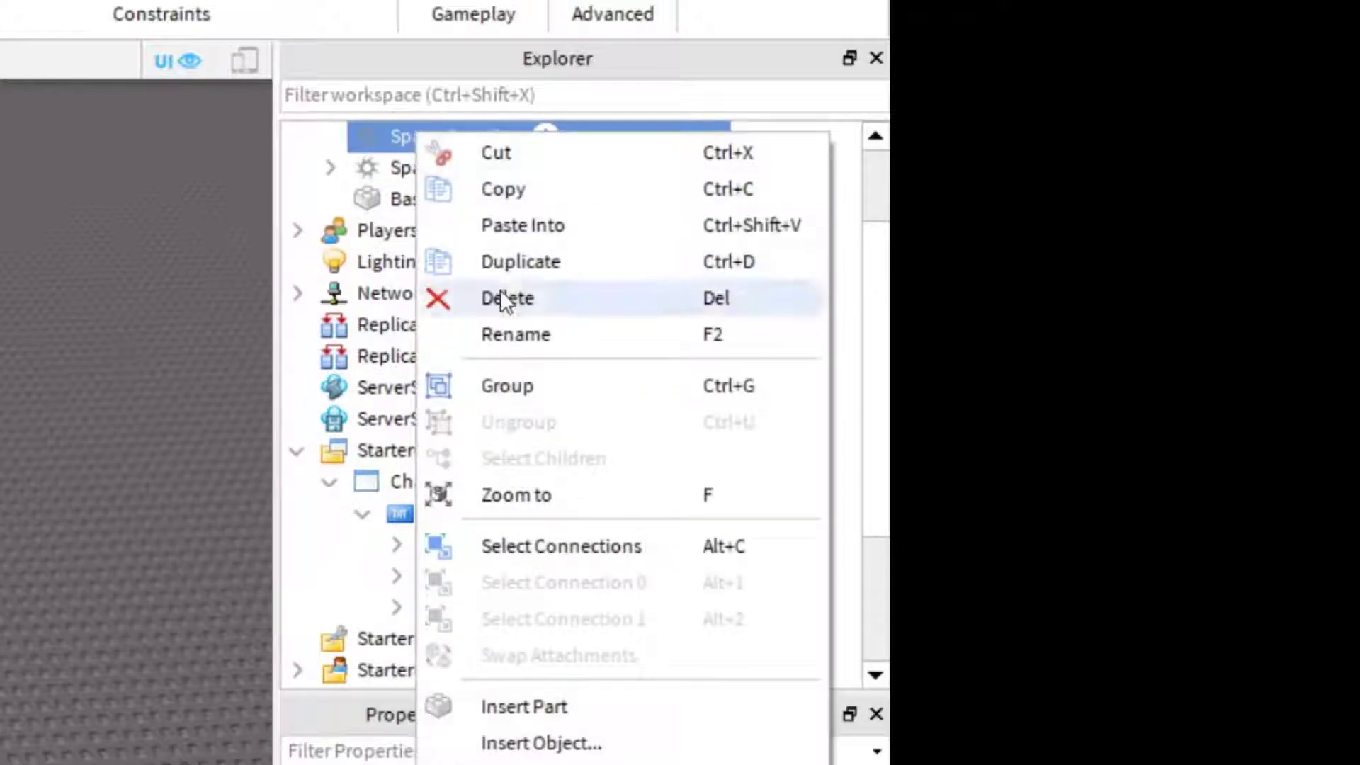
key("Down")
key("Return")
type("RedTeam")
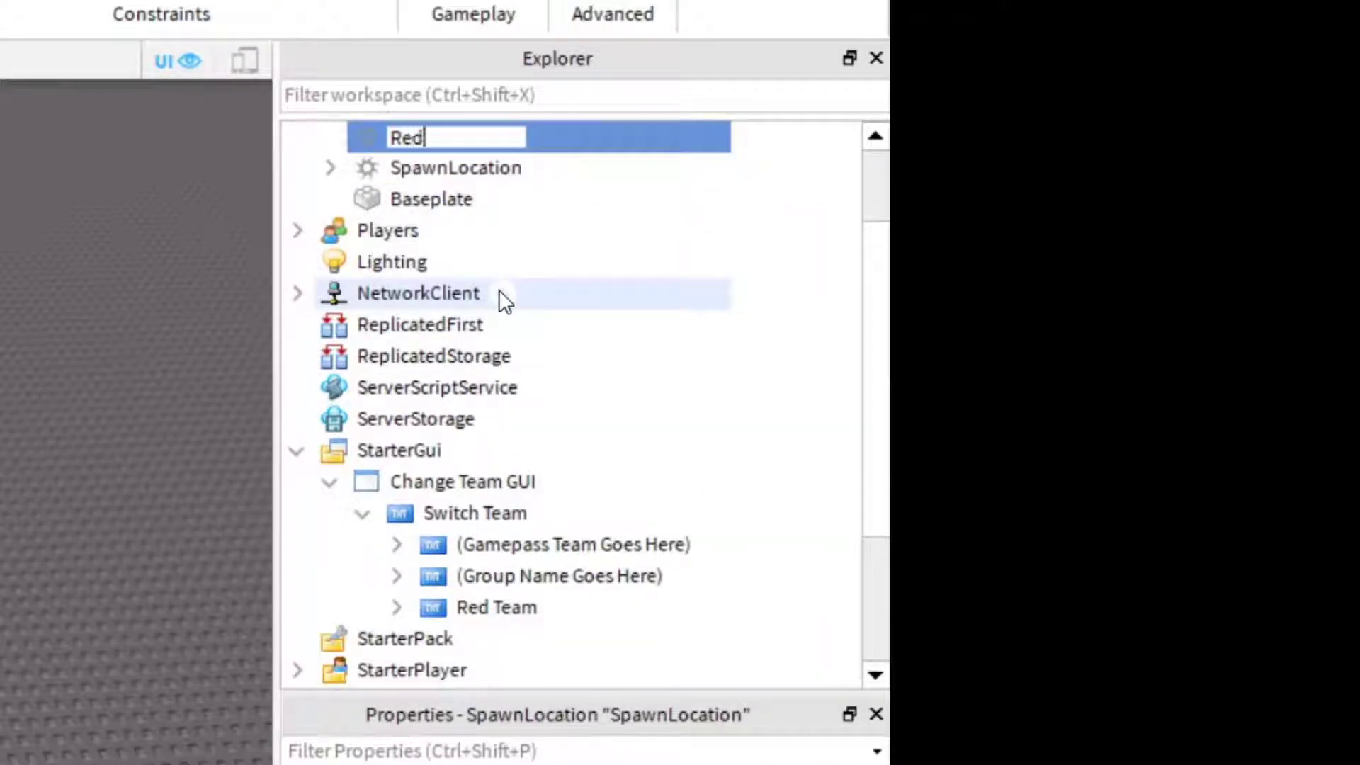
key("Return")
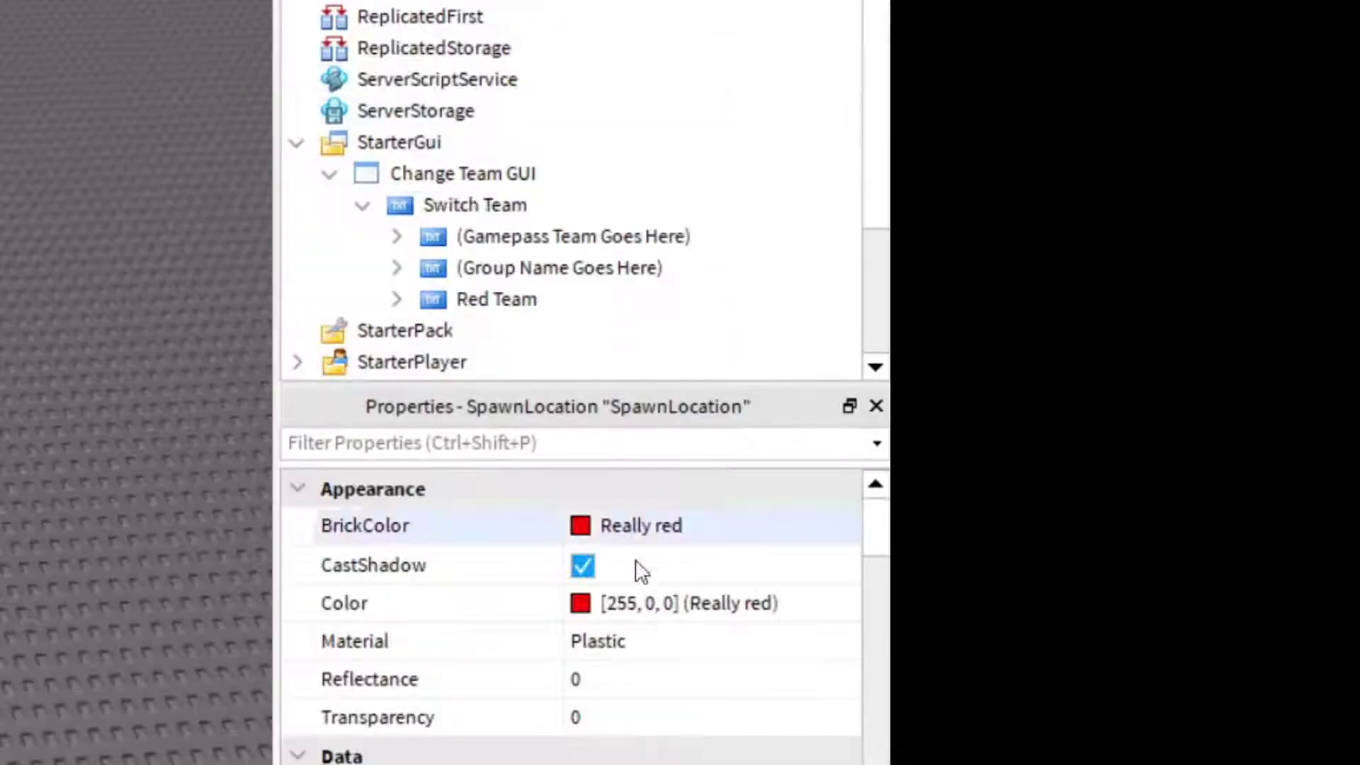
- Uncheck Neutral on the red spawn and set its TeamColor to Really red
scroll(652, 691, "down", 5)
scroll(647, 626, "down", 10)
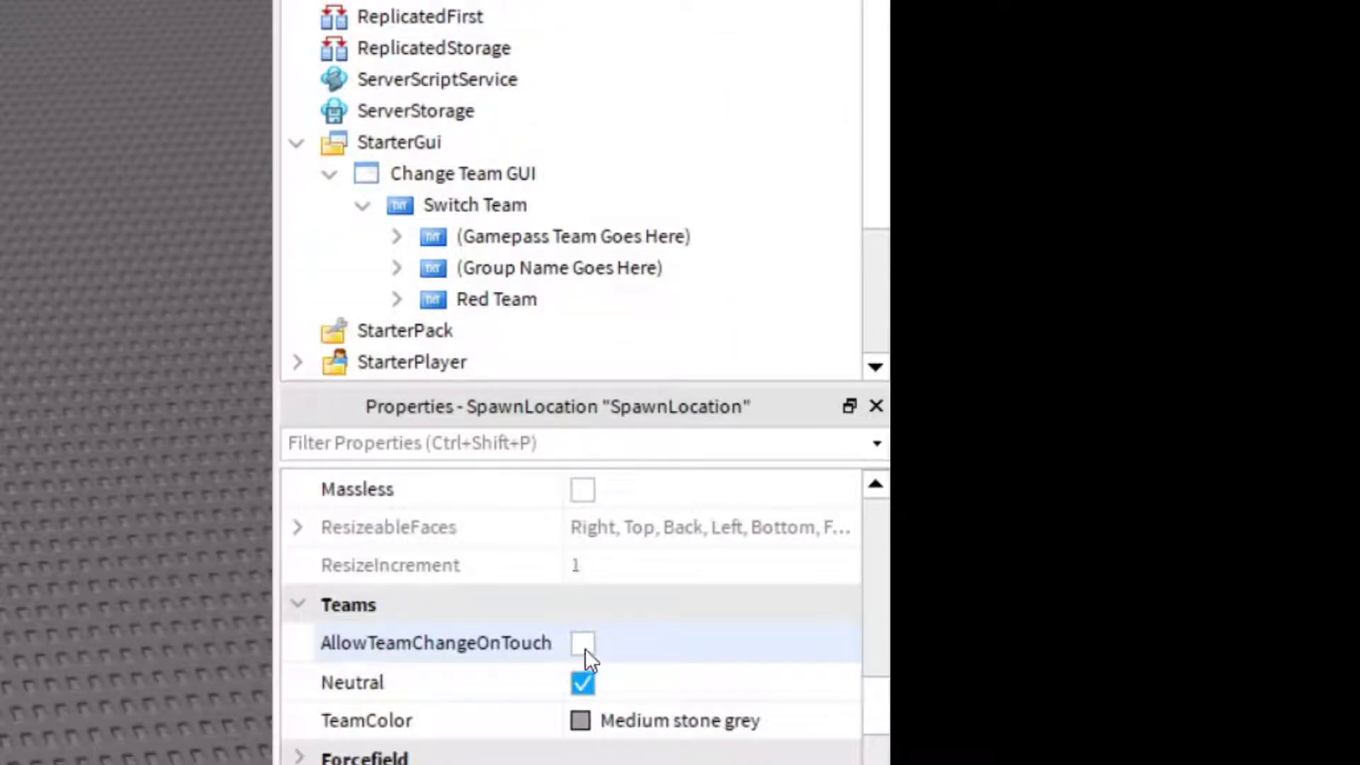
left_click(583, 682)
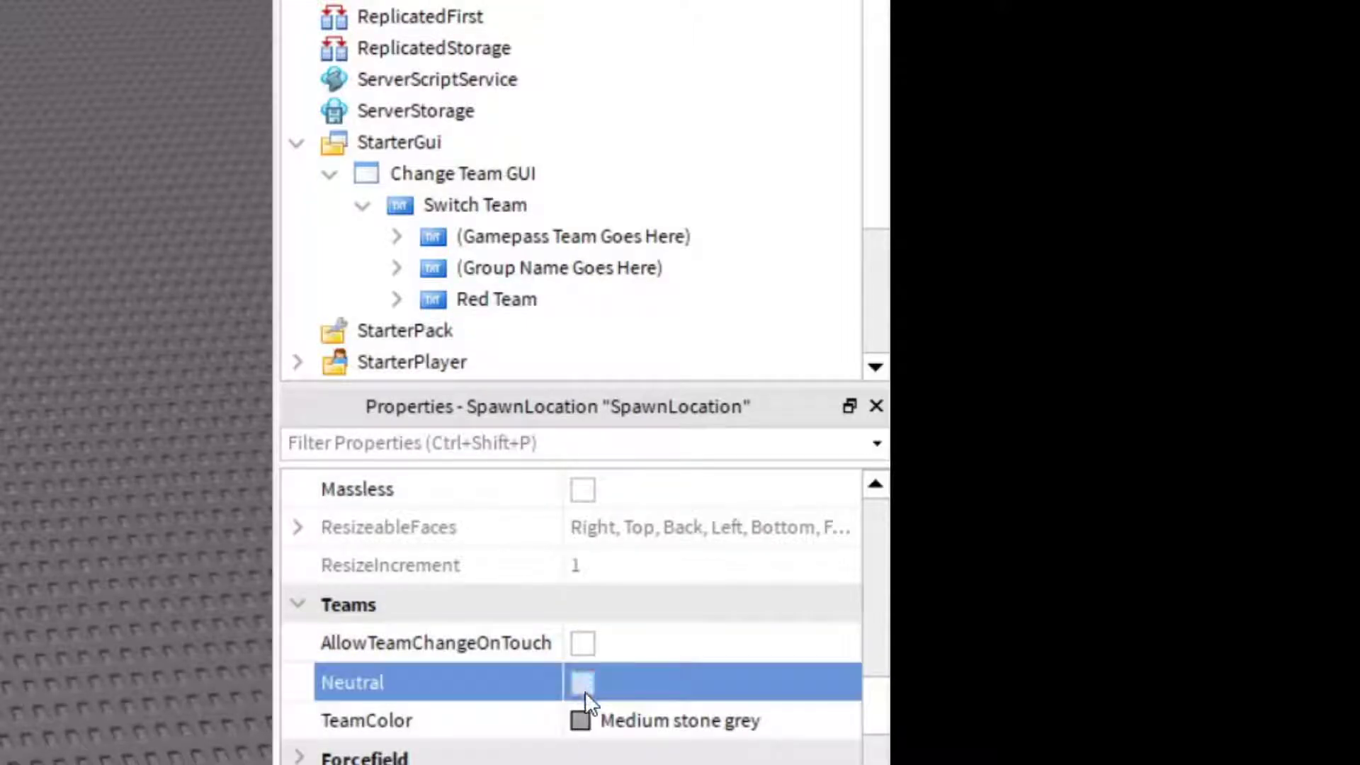
left_click(585, 715)
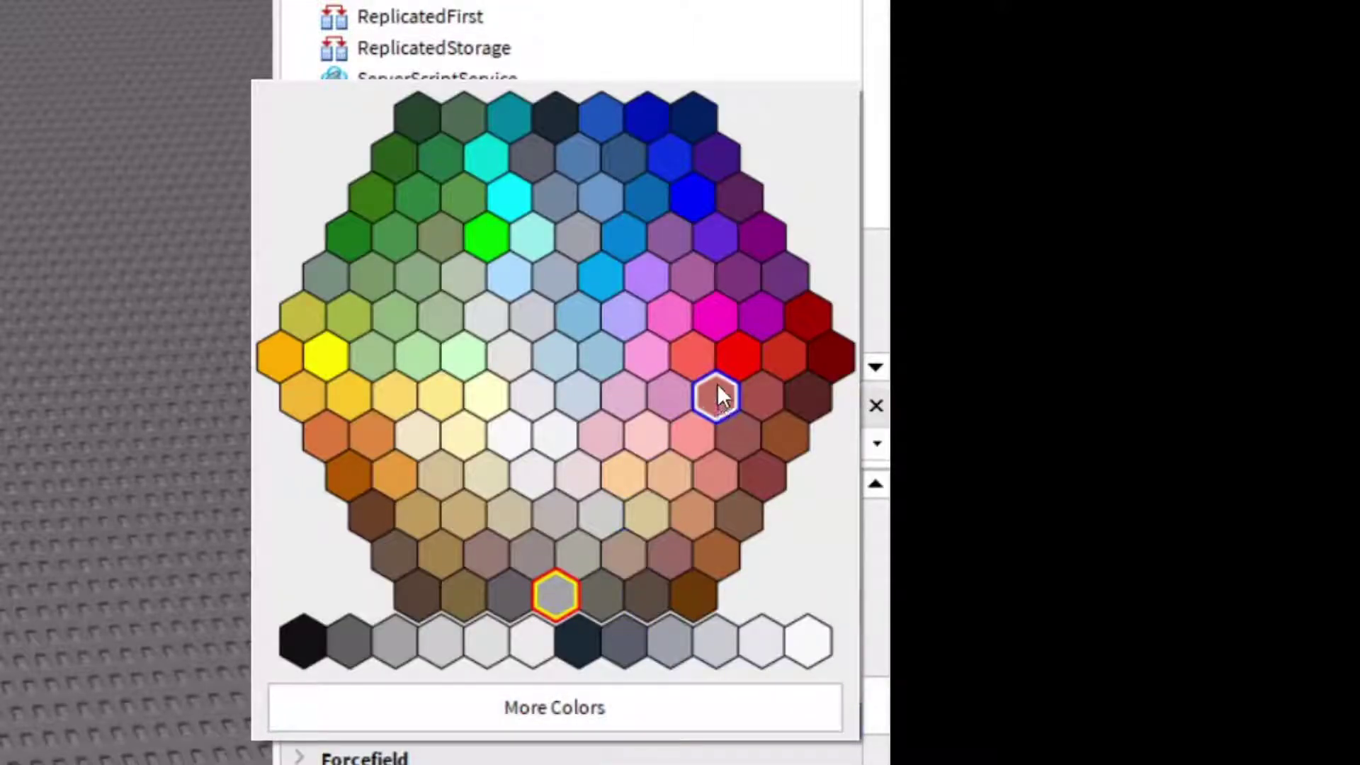
left_click(726, 352)
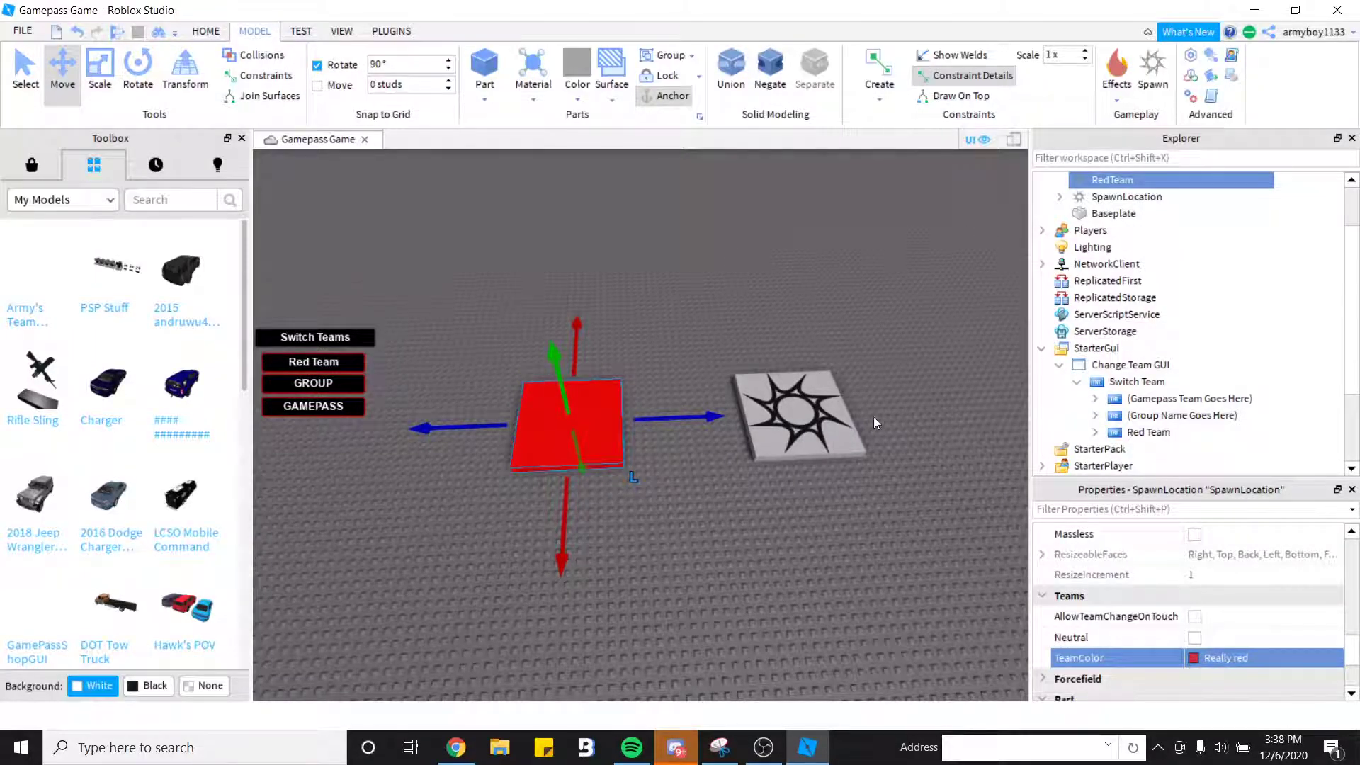
- Select and focus the second spawn location, then delete its decal
scroll(1144, 287, "down", 3)
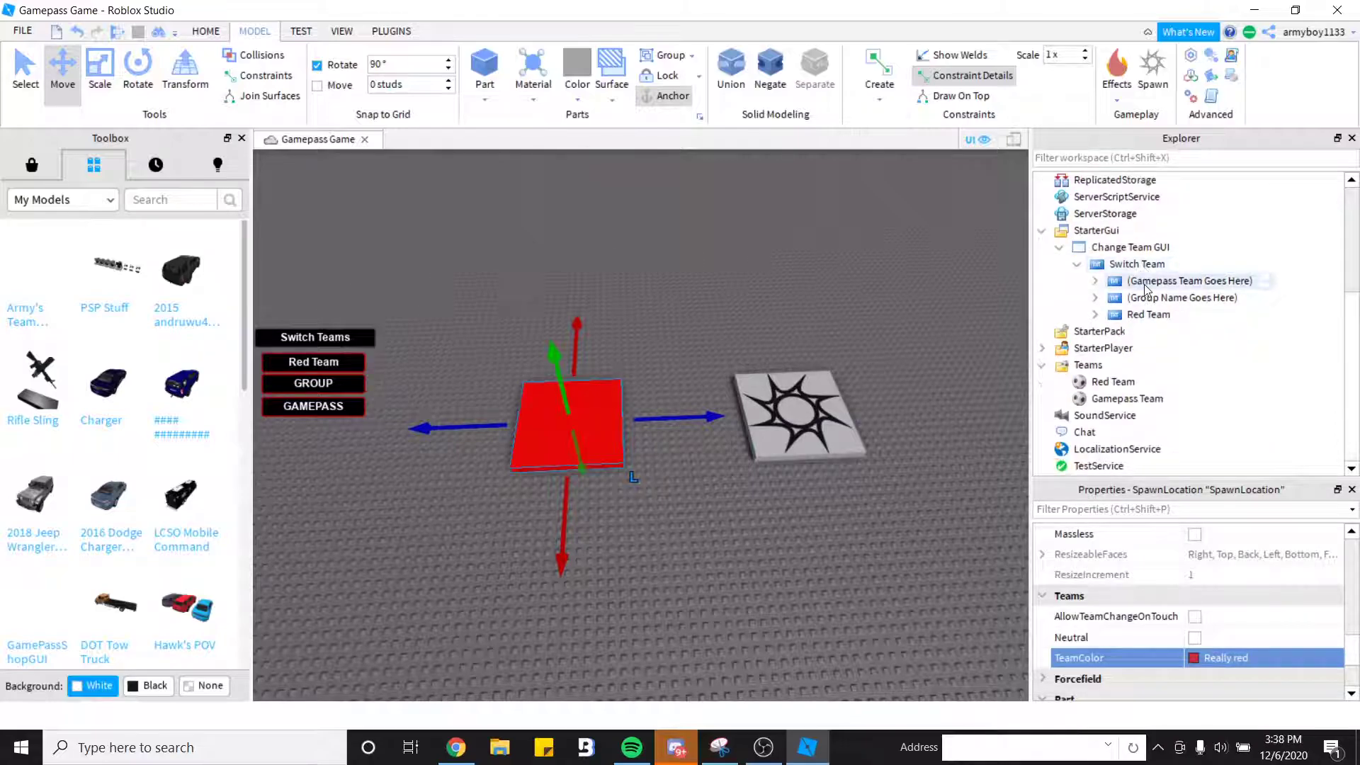
left_click(1126, 398)
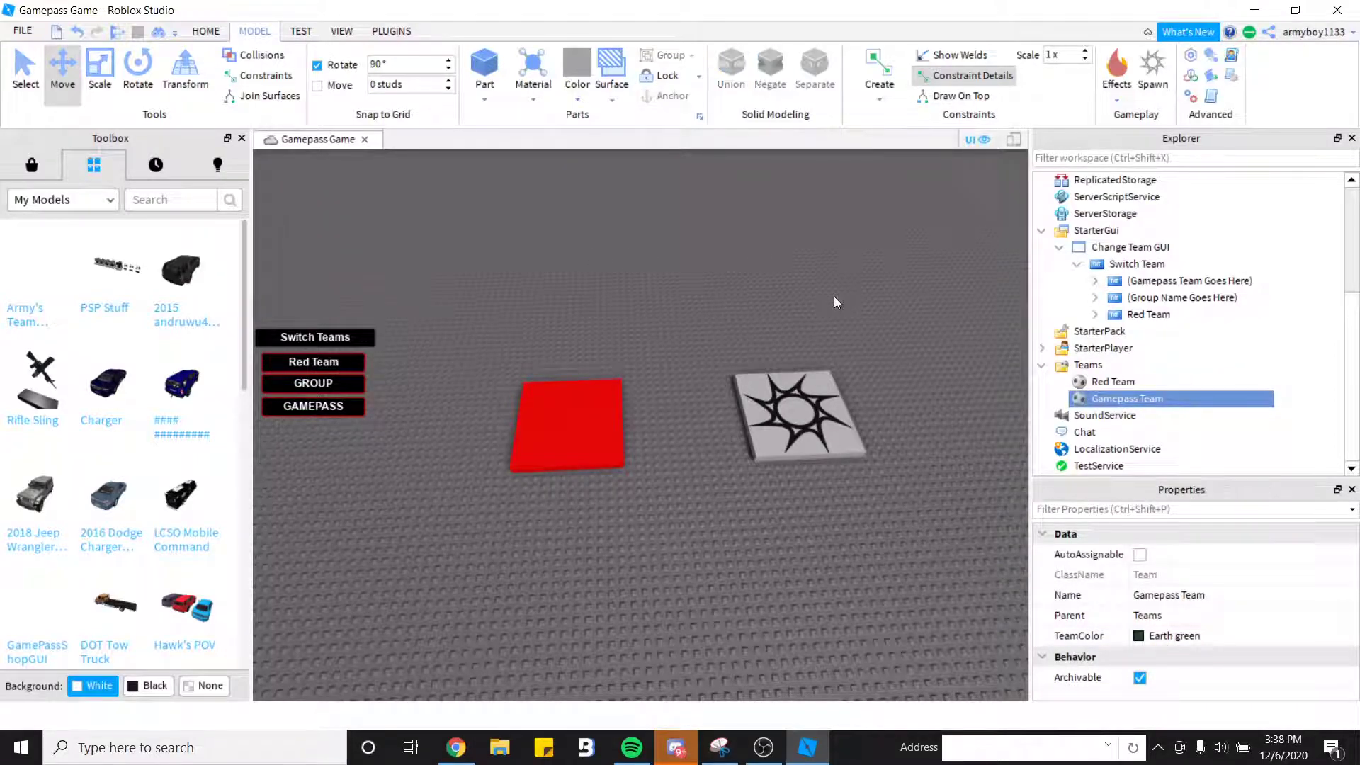
left_click(813, 396)
key("f")
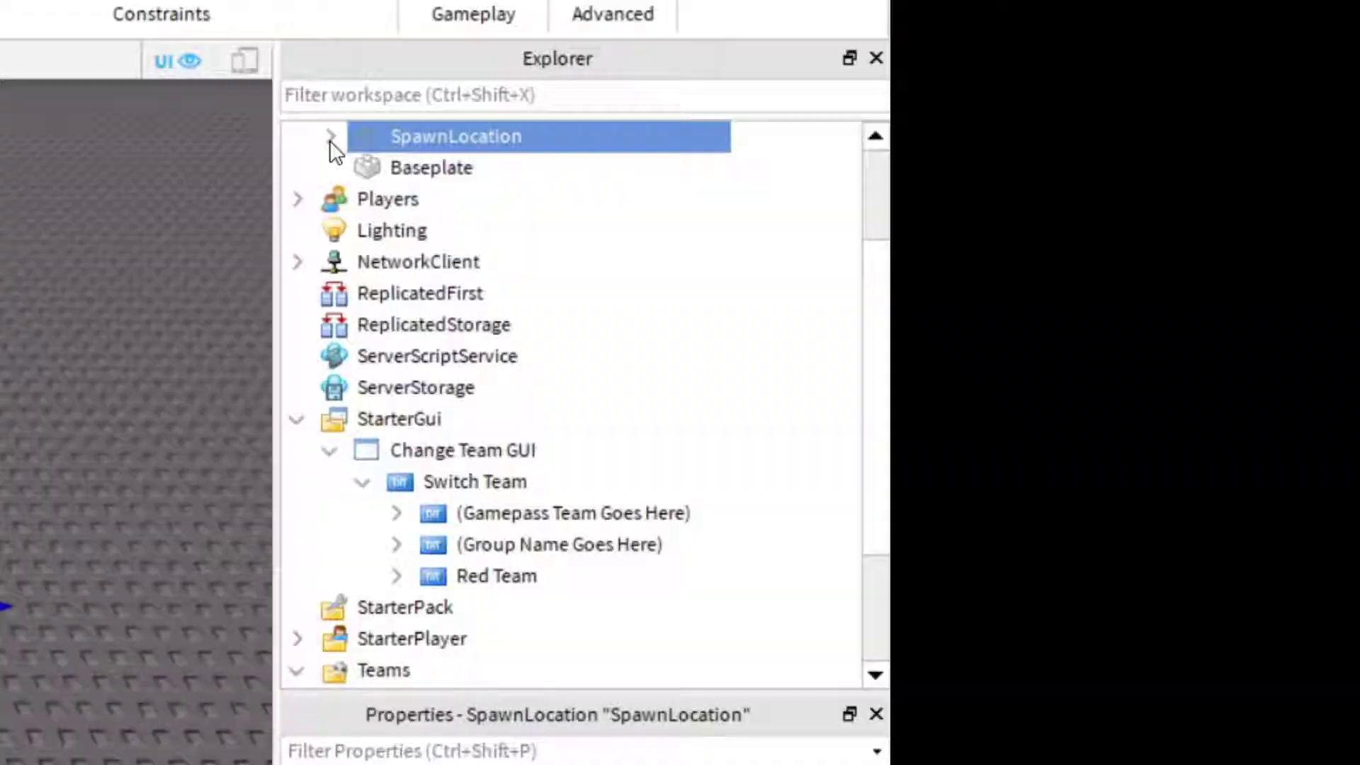
left_click(1059, 179)
left_click(1099, 196)
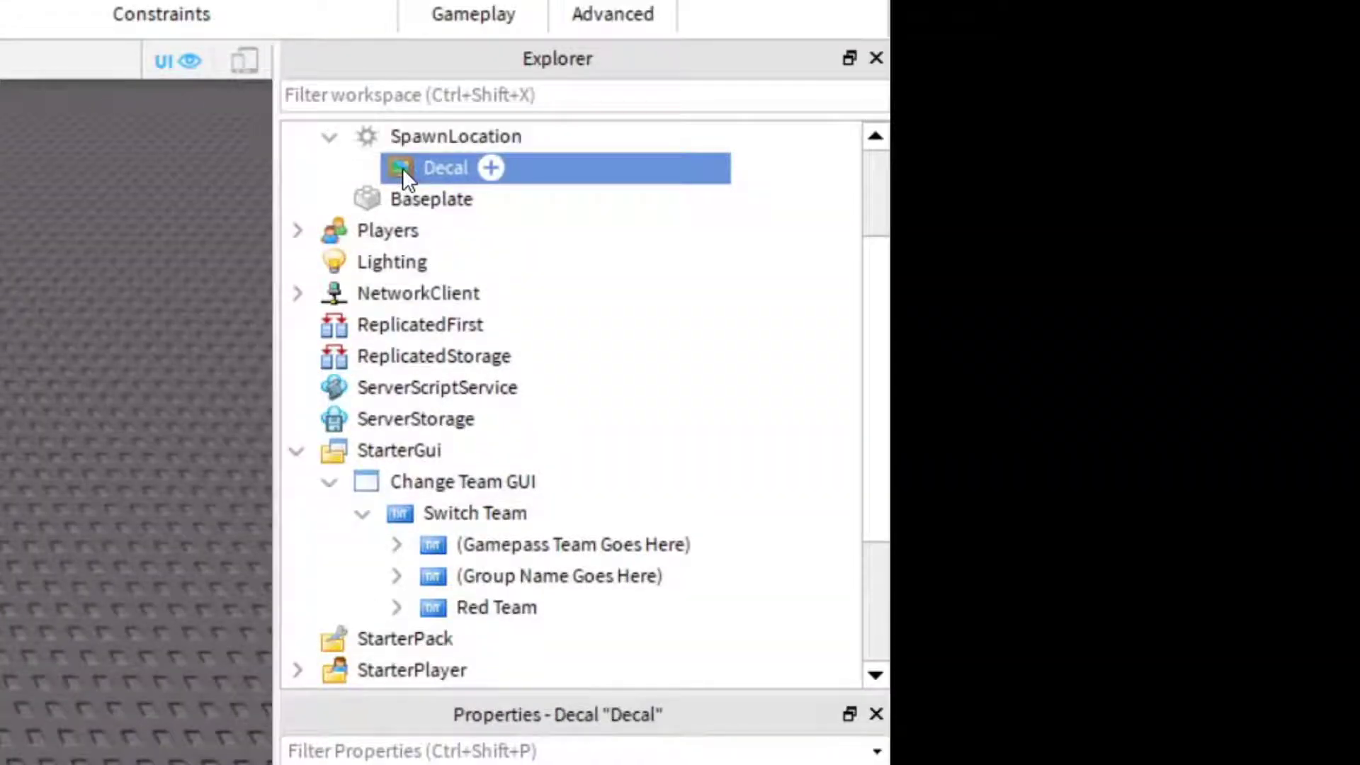
key("Delete")
- Colour the second spawn Earth green, uncheck Neutral, and set its TeamColor to dark green
left_click(401, 147)
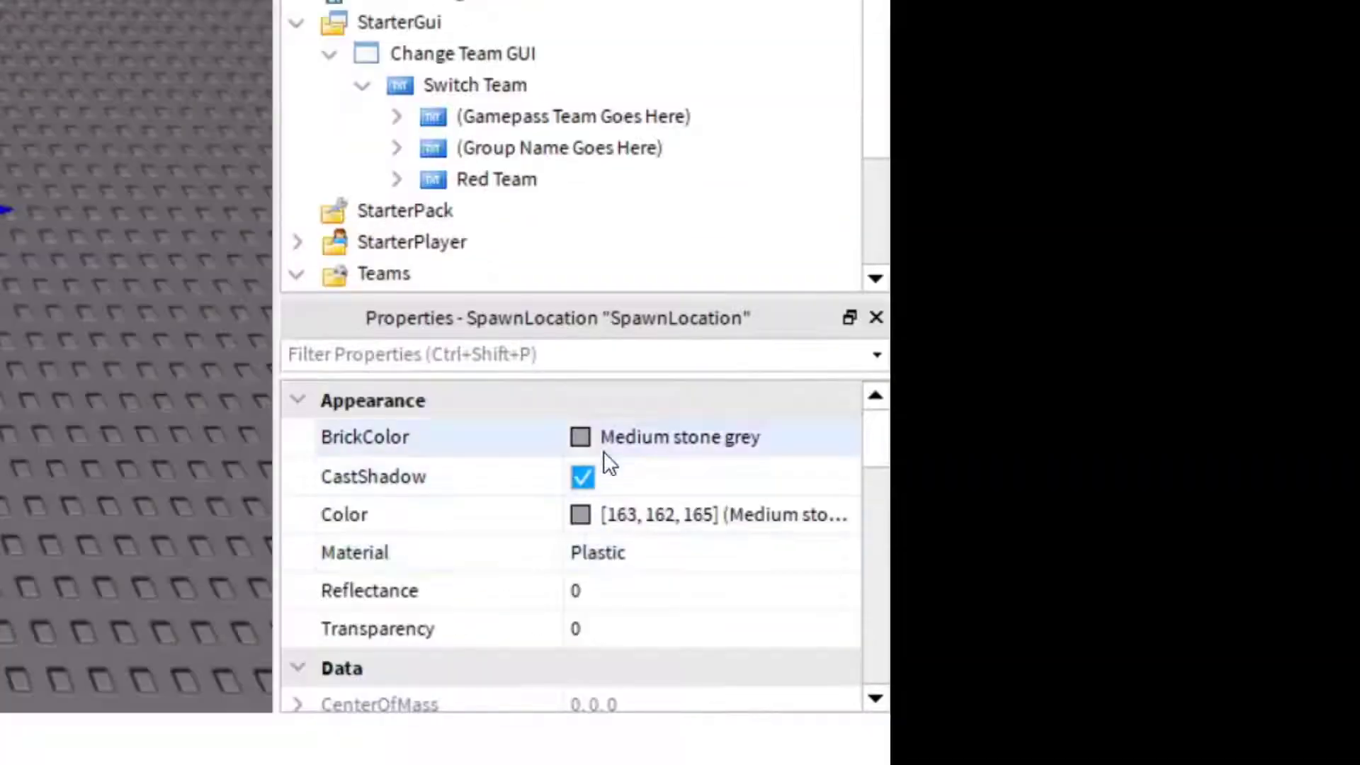
left_click(602, 446)
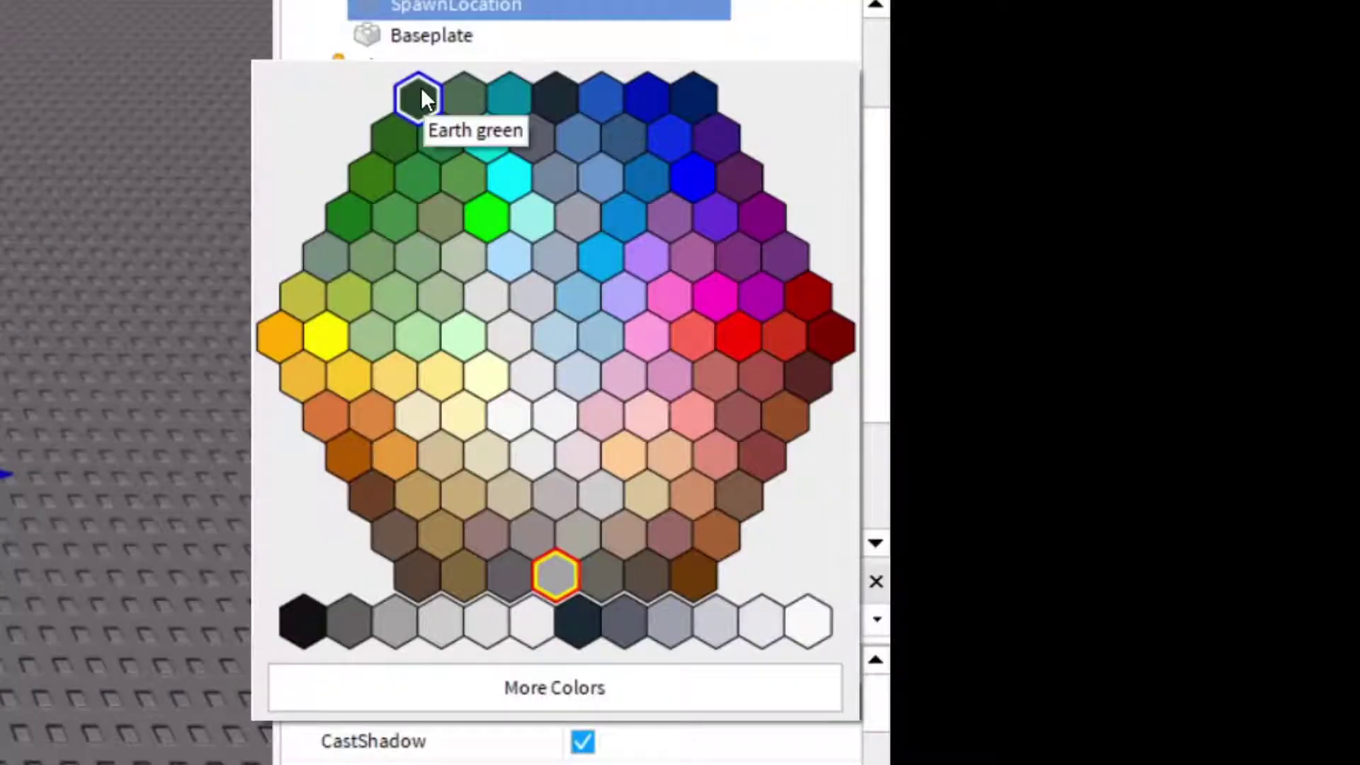
left_click(421, 92)
scroll(581, 701, "down", 1)
scroll(686, 411, "down", 10)
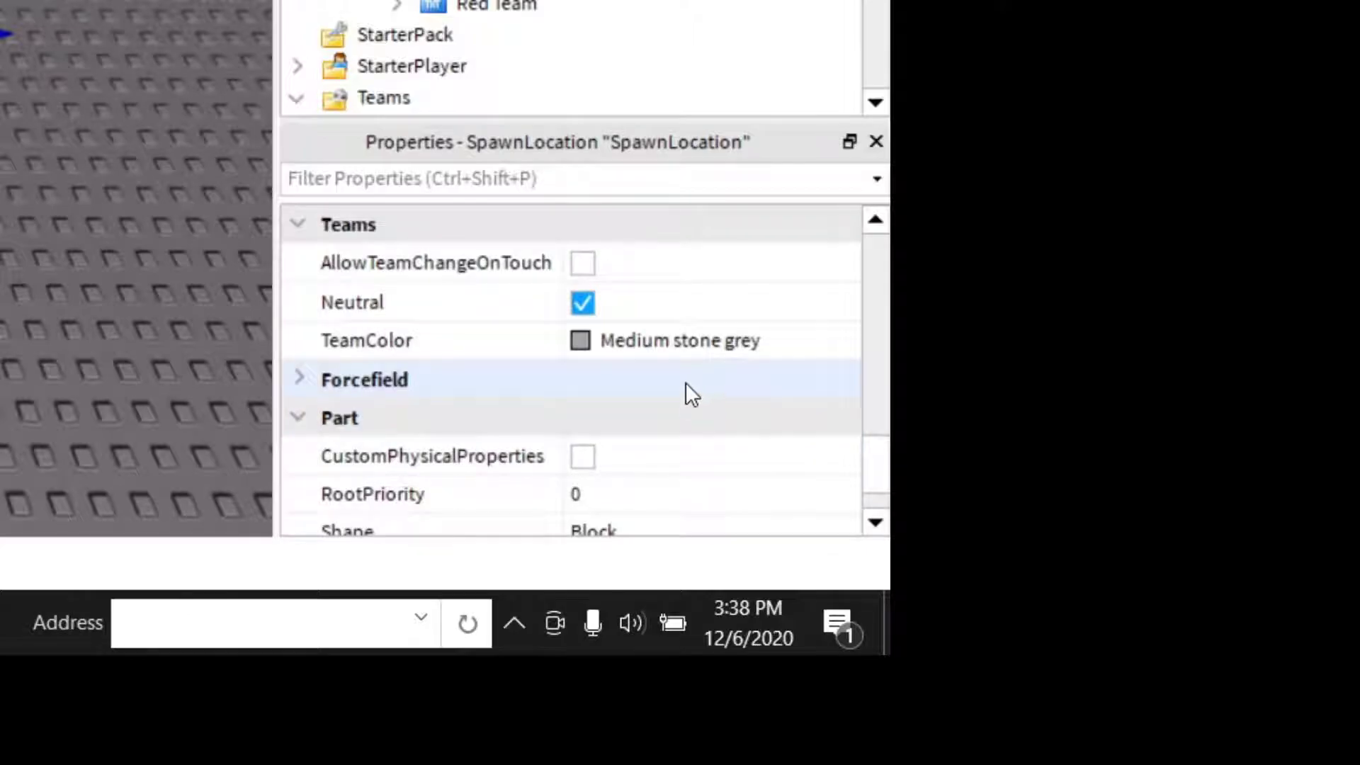
left_click(581, 303)
left_click(588, 343)
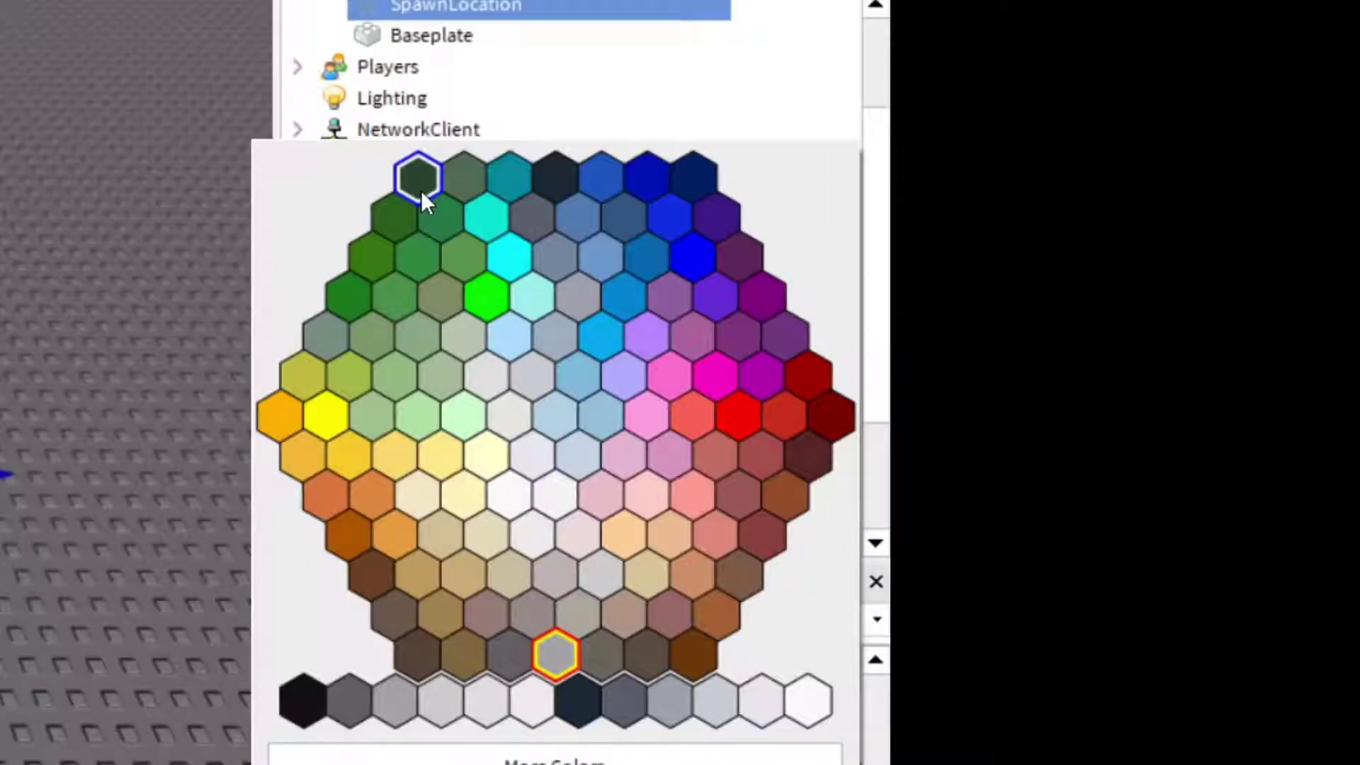
left_click(420, 189)
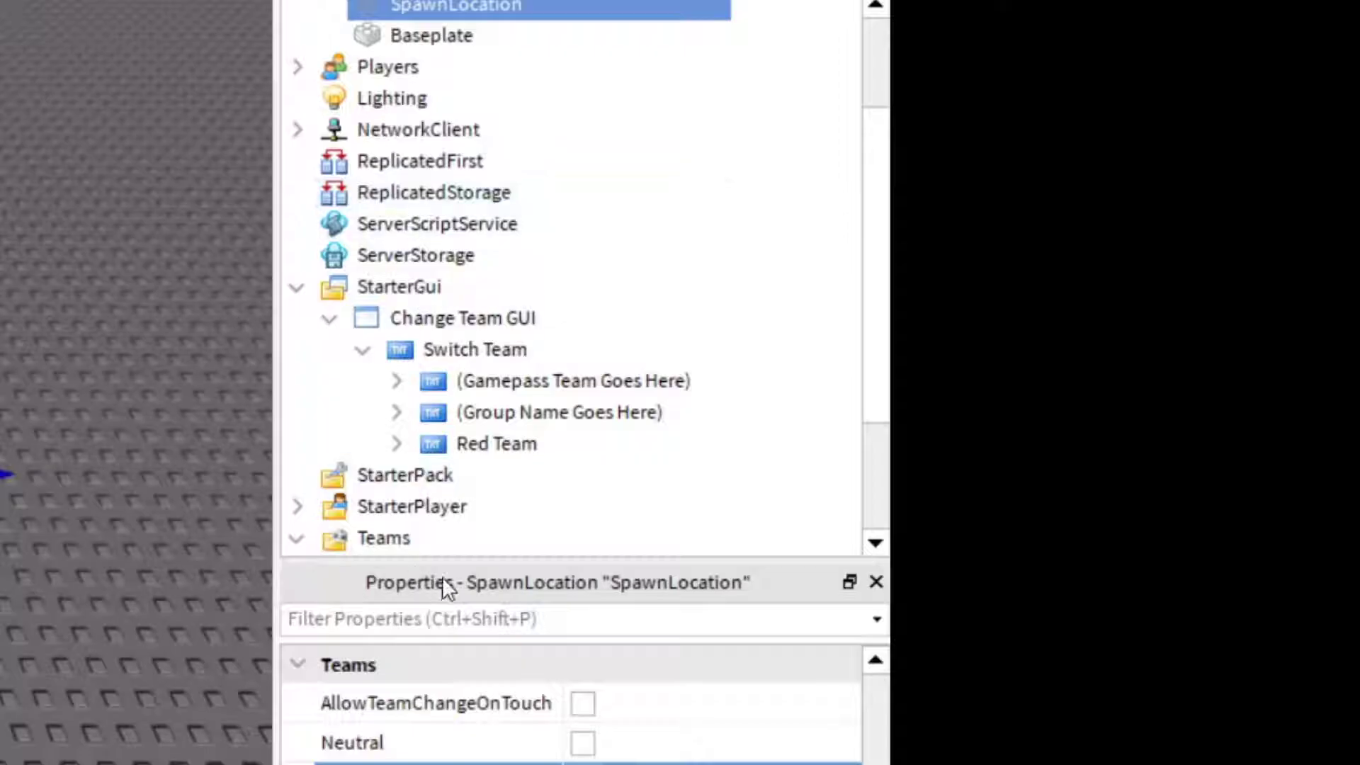
key("e")
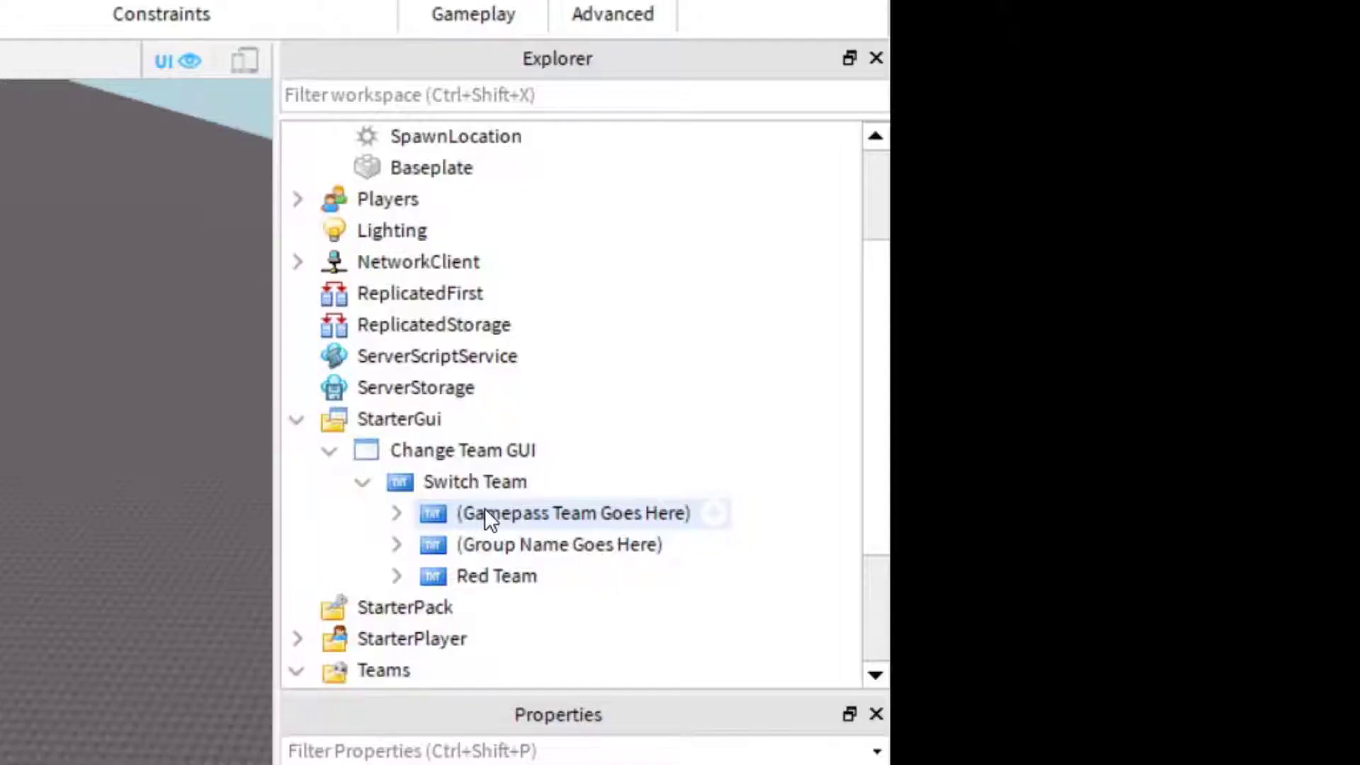
- Fill the Red Team button script's BrickColor.new("") with "Really red" and close the script
left_click(1142, 382)
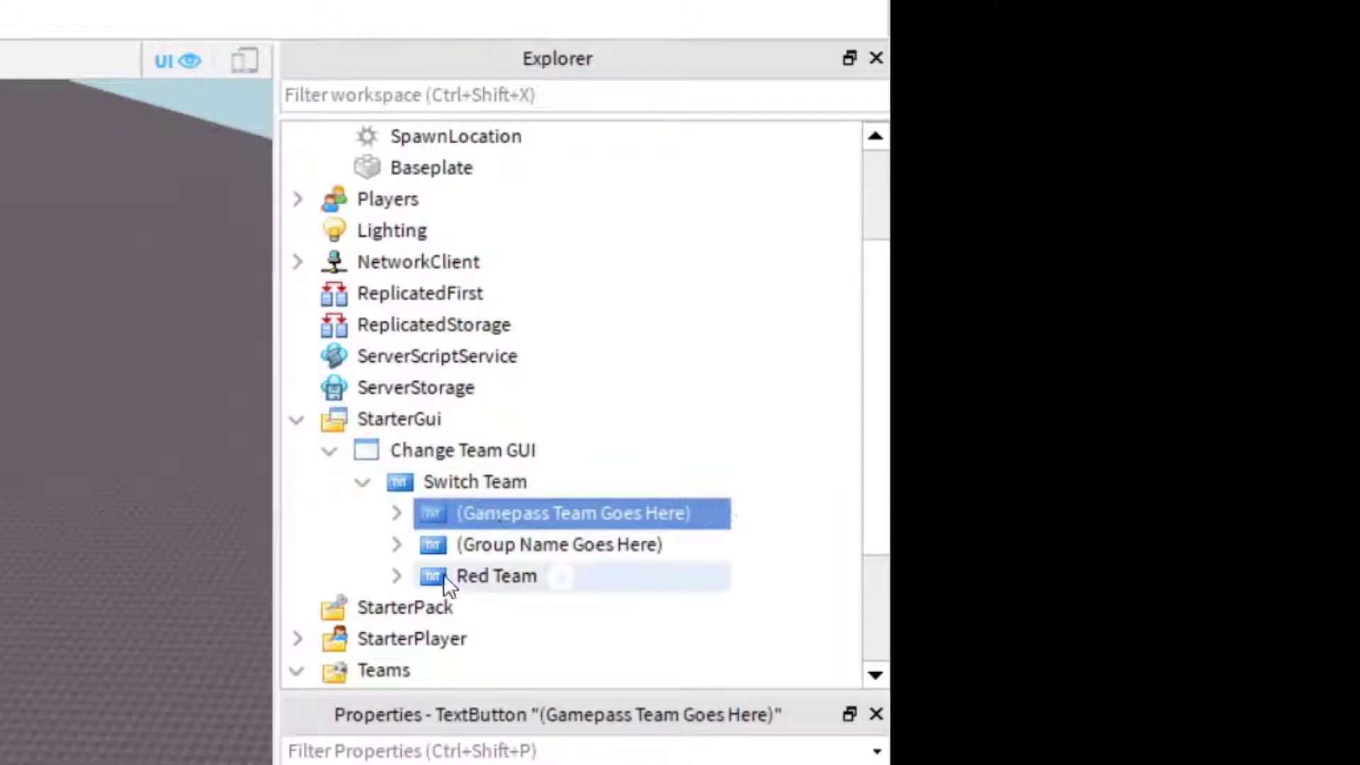
left_click(489, 575)
left_click(397, 576)
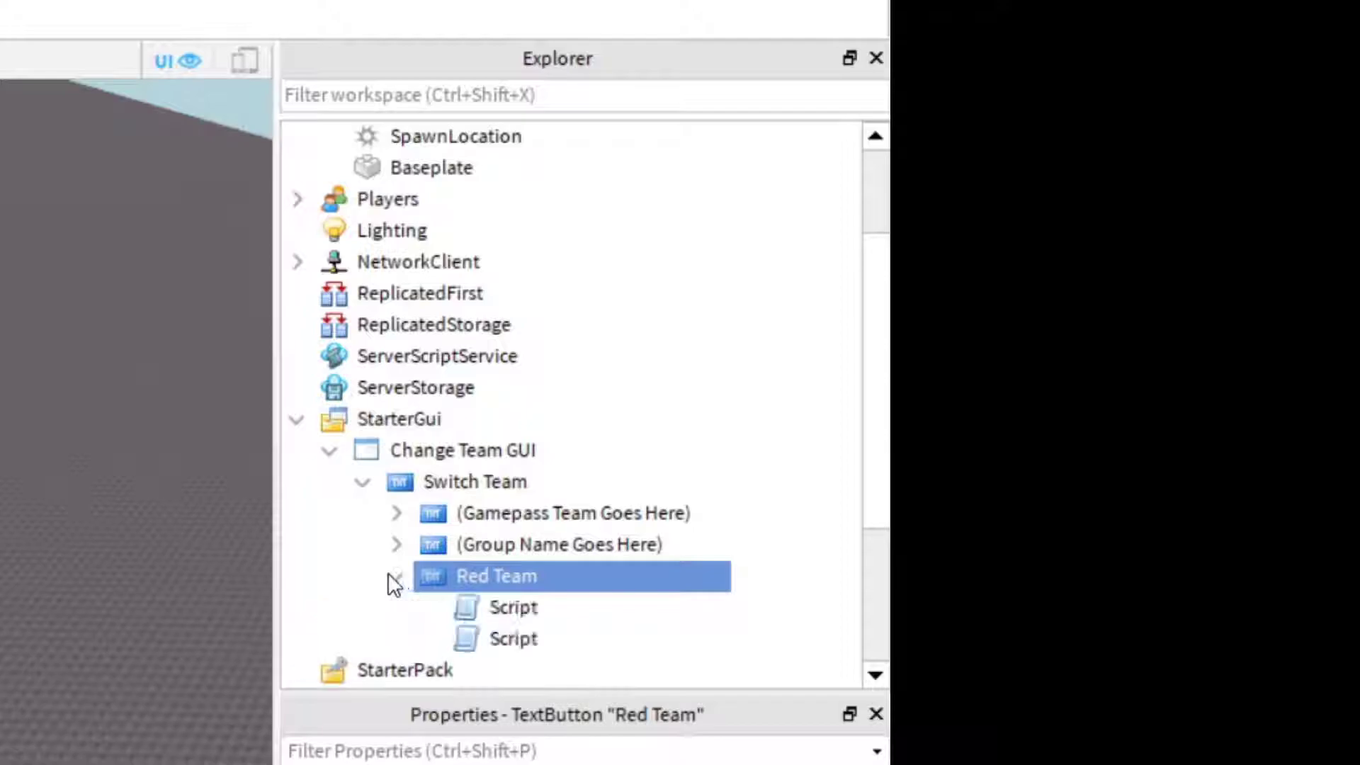
scroll(471, 576, "down", 2)
double_click(491, 517)
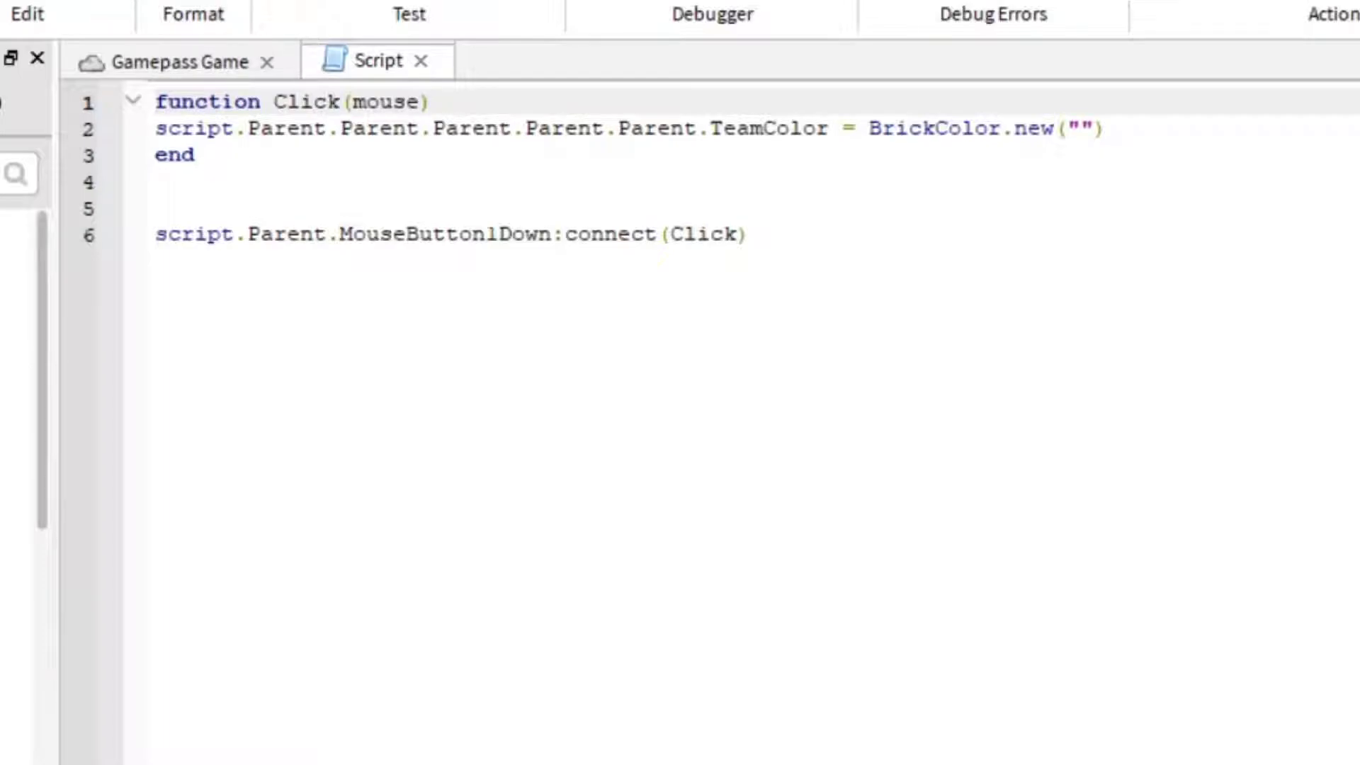
left_click(1082, 133)
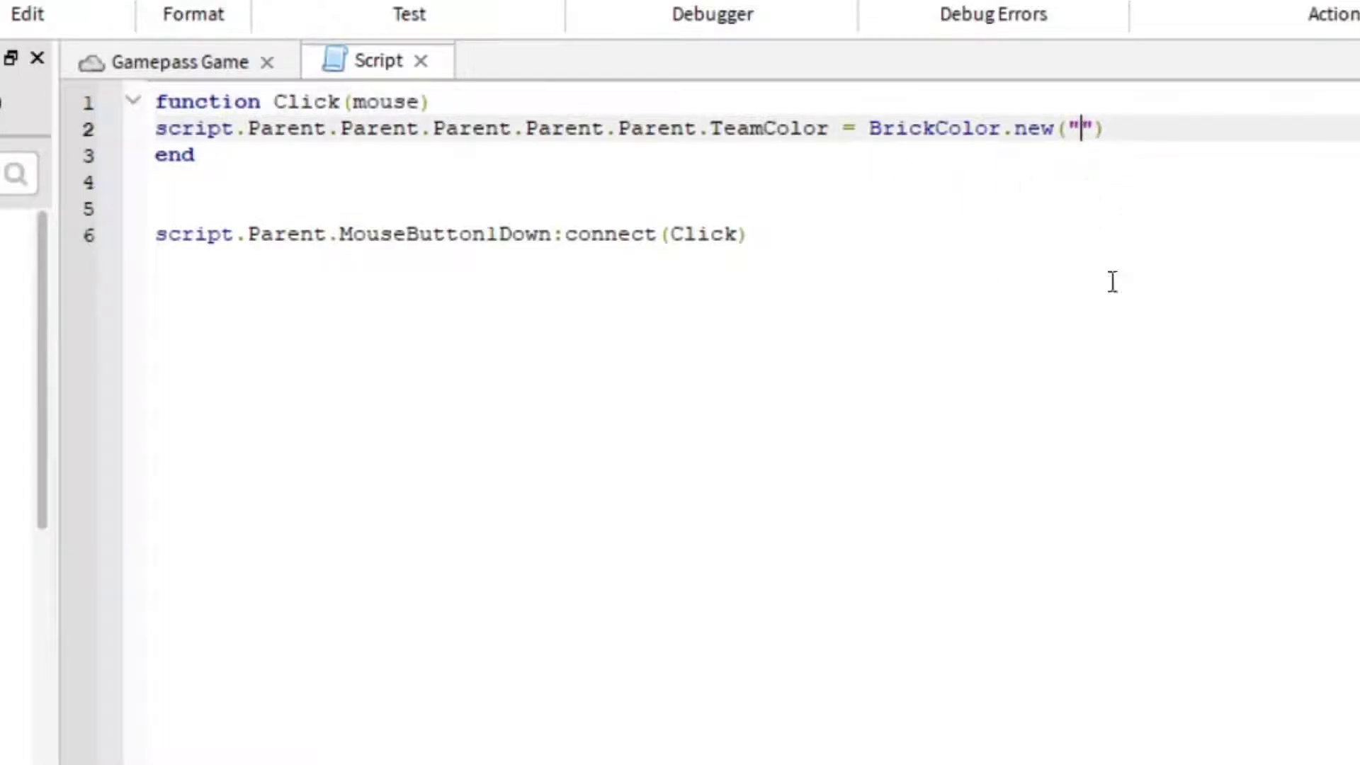
type("Re")
key("Down")
key("Return")
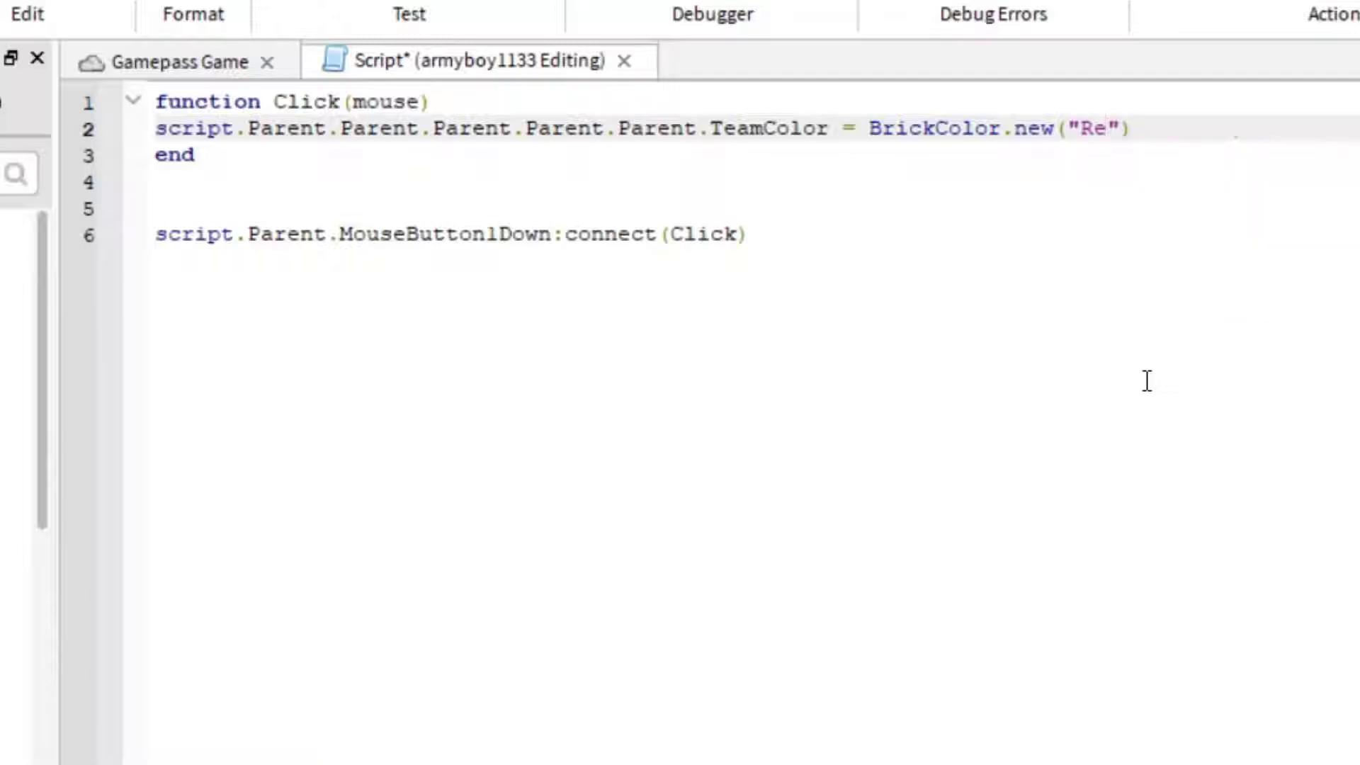
key("Down")
key("Down")
key("Down")
key("Down")
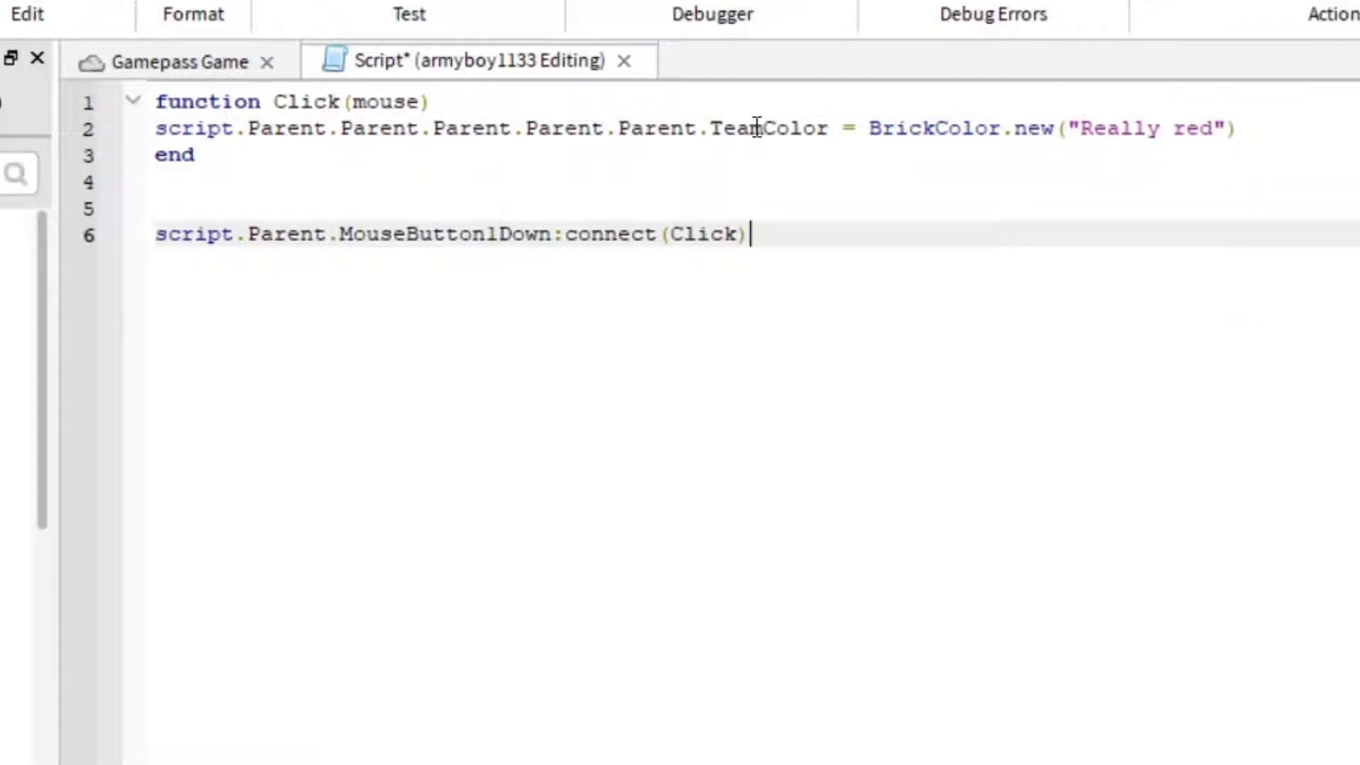
left_click(627, 68)
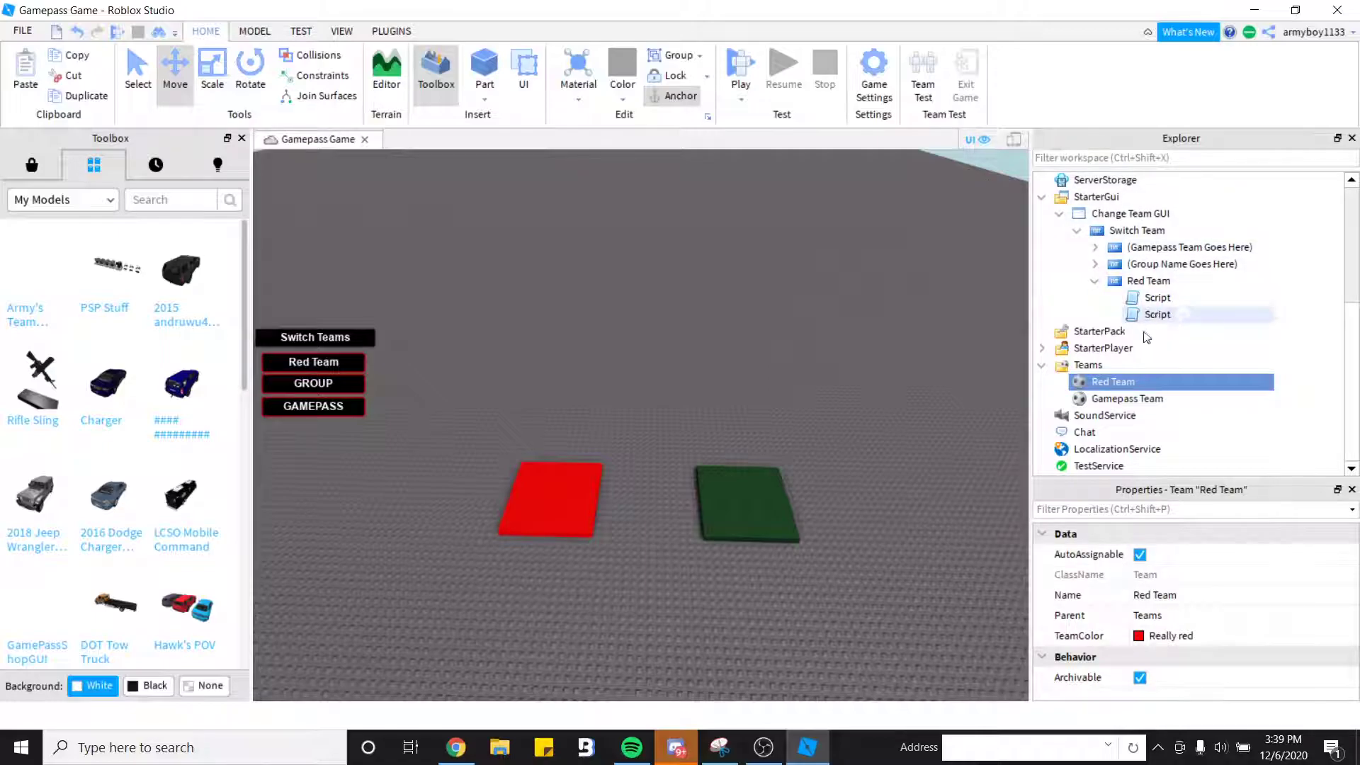
- Set the (Gamepass Team Goes Here) TextButton's Text property to 'Gamepass Team', replacing GAMEPASS
left_click(1109, 400)
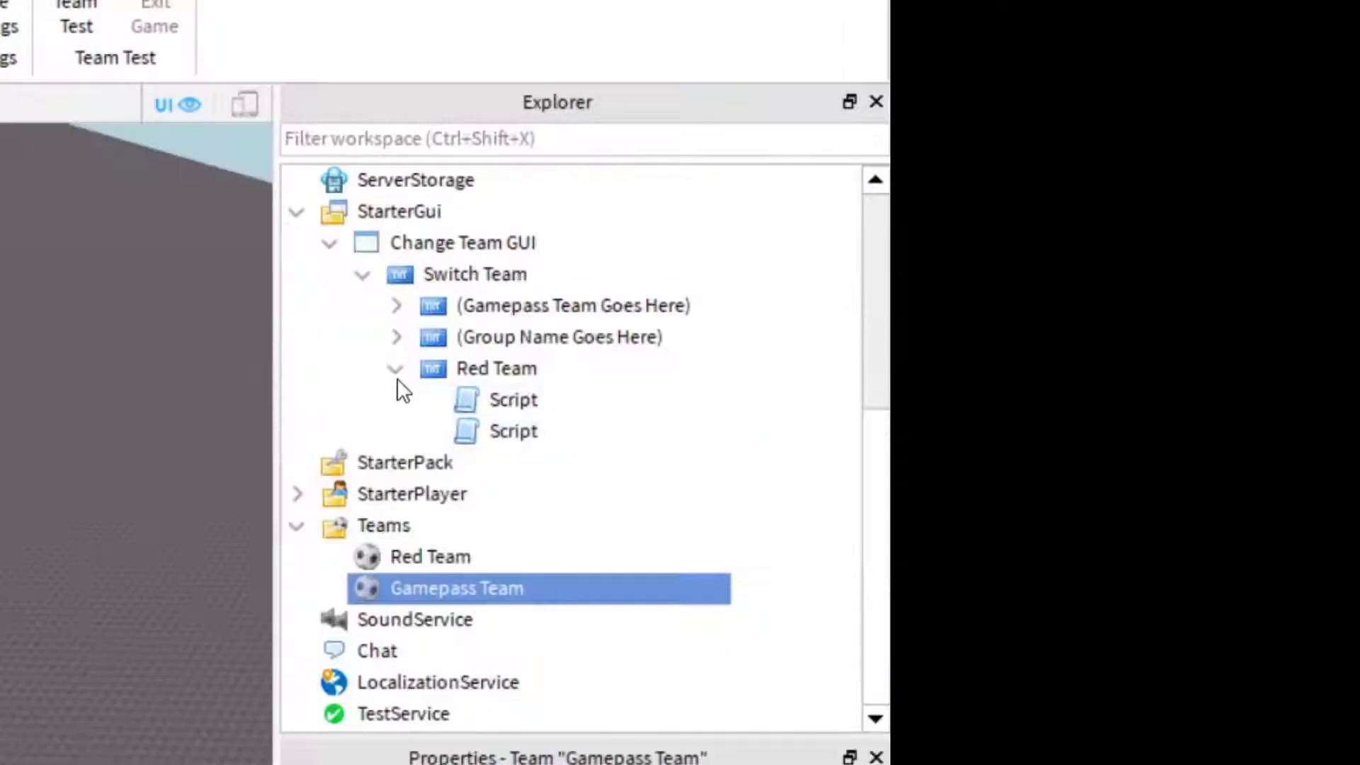
left_click(398, 370)
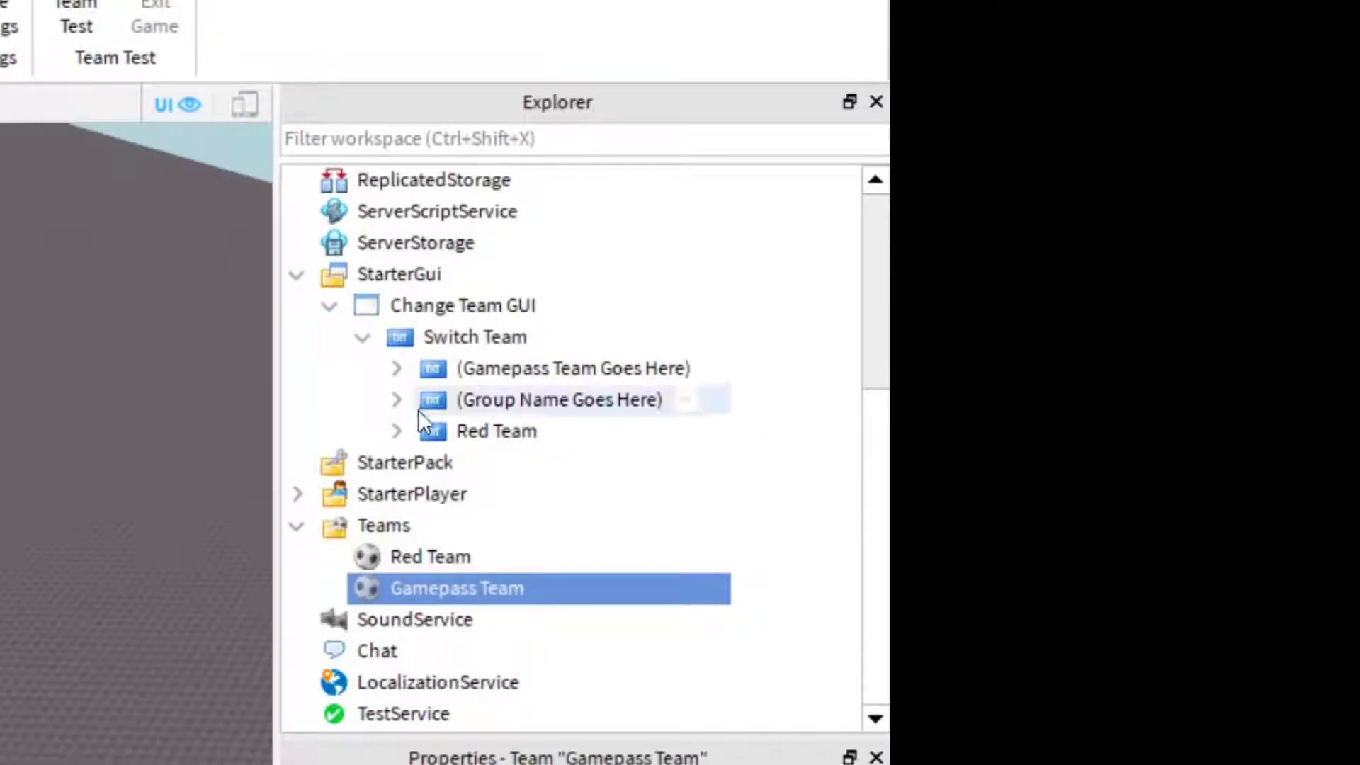
left_click(396, 370)
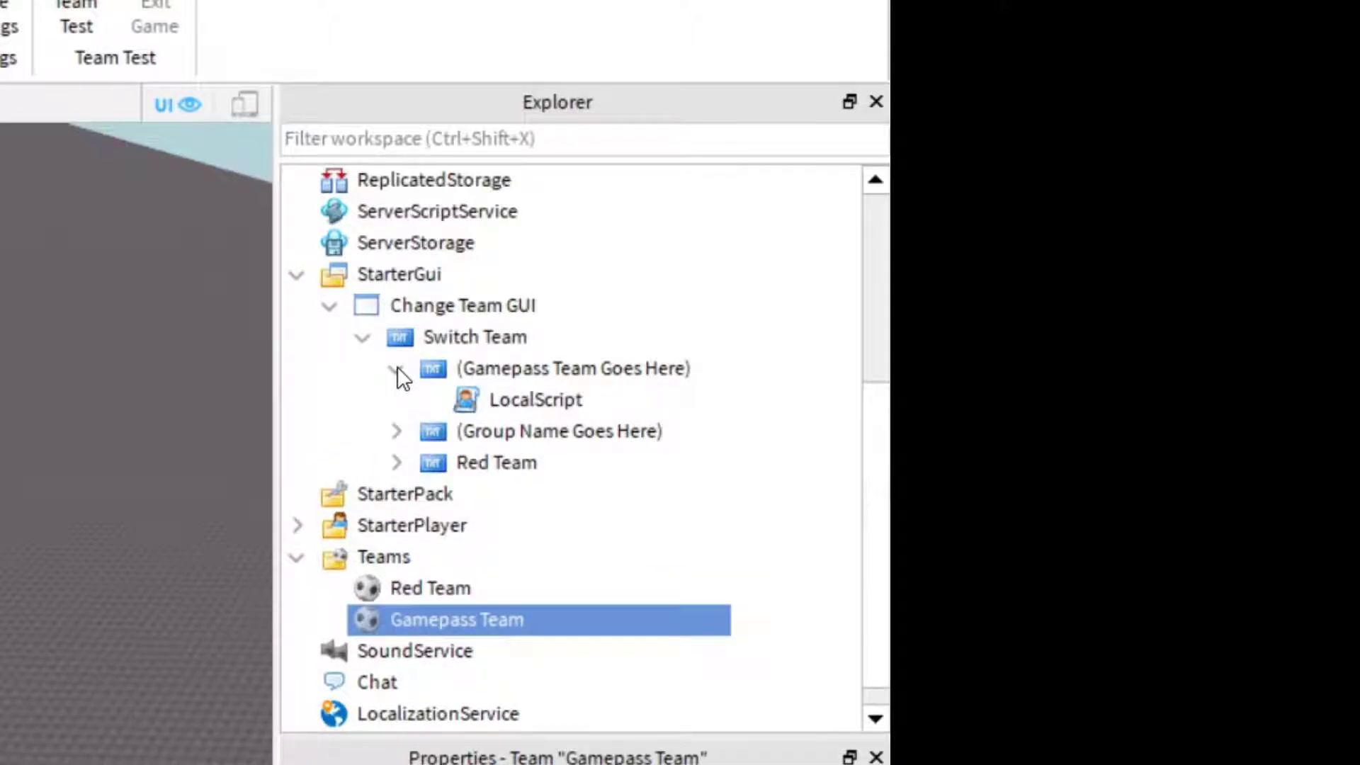
left_click(442, 363)
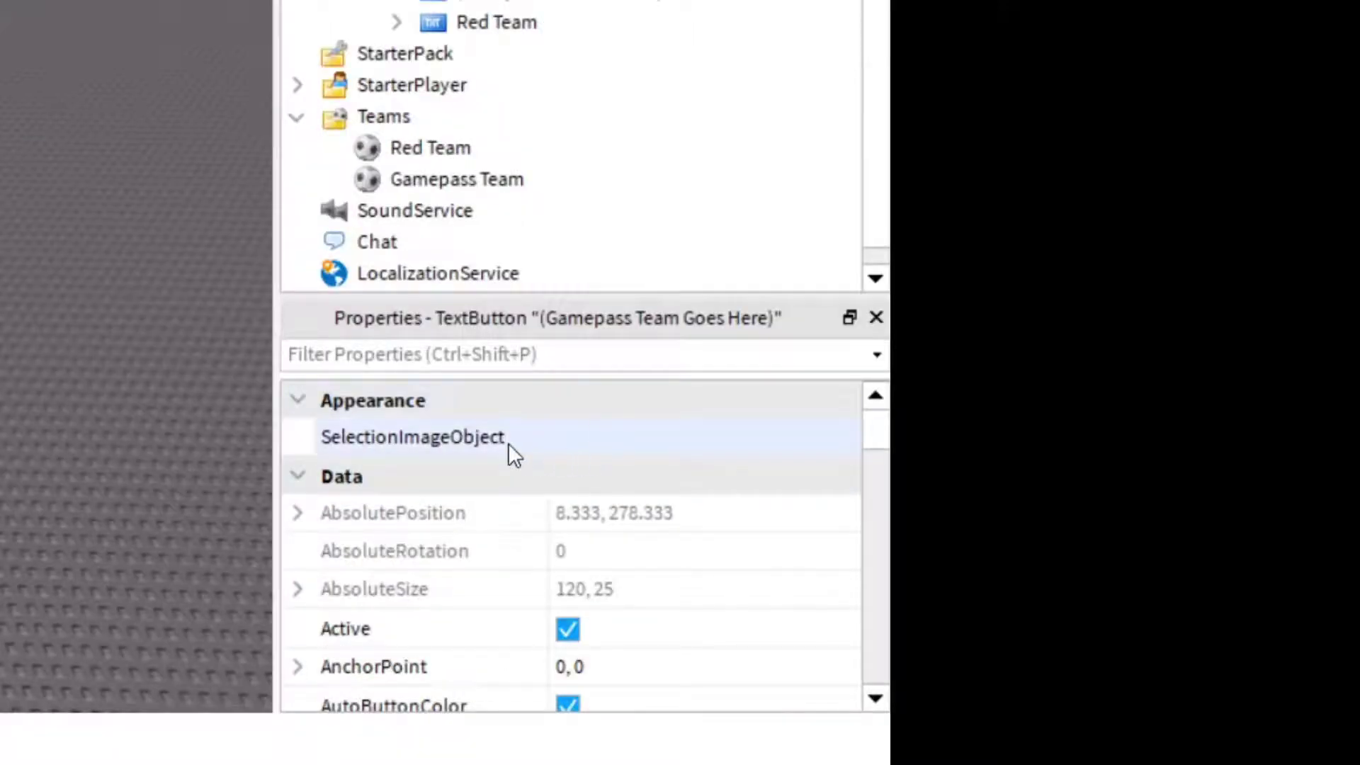
scroll(517, 461, "down", 4)
scroll(550, 489, "down", 8)
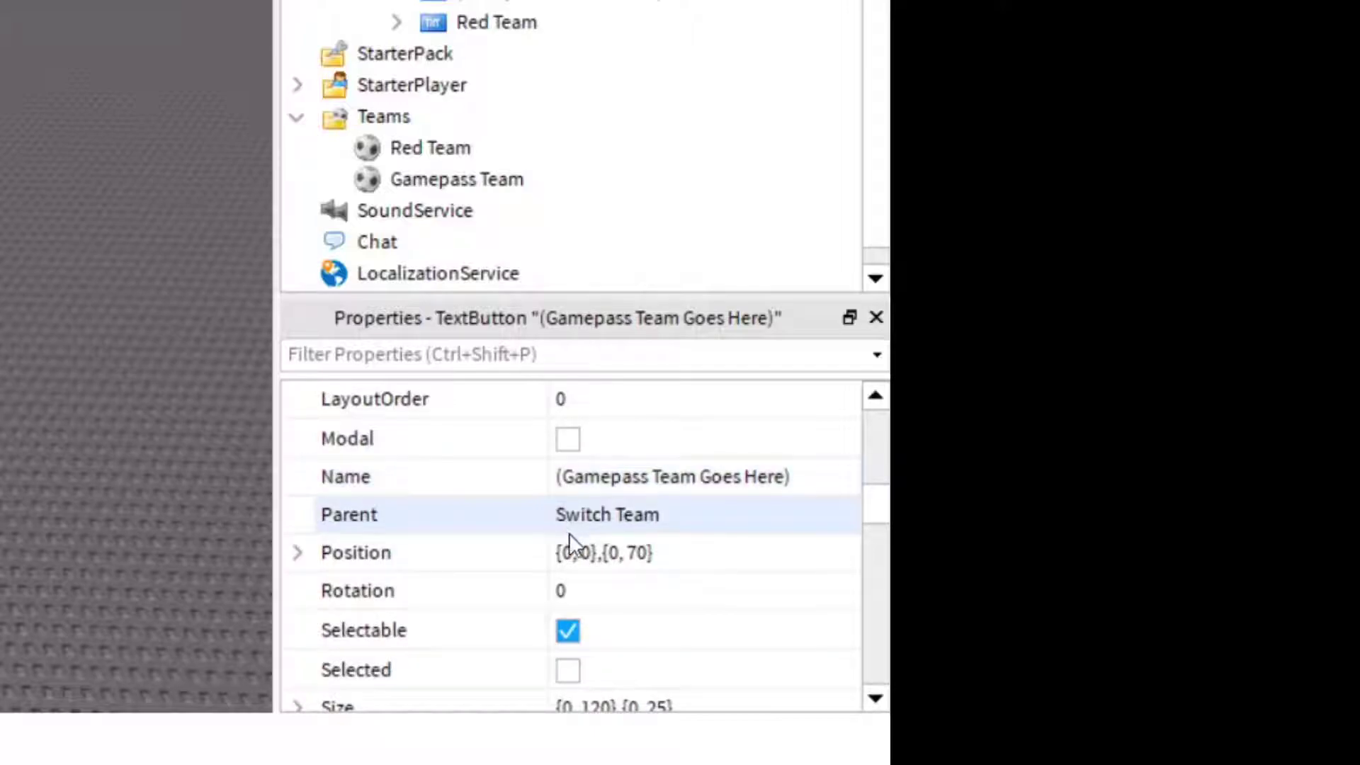
scroll(615, 609, "down", 1)
left_click(645, 632)
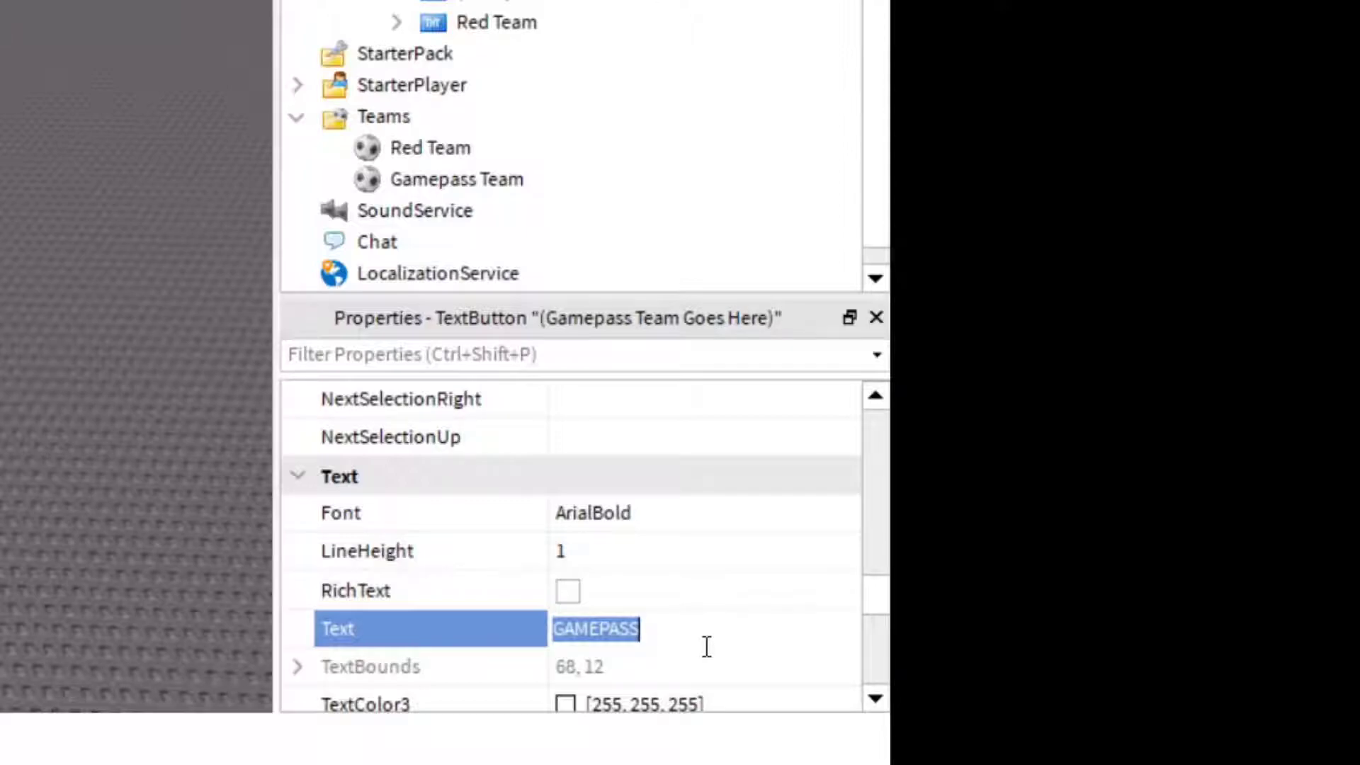
type("Gaem")
key("BackSpace")
key("BackSpace")
type("mepass Team")
key("Return")
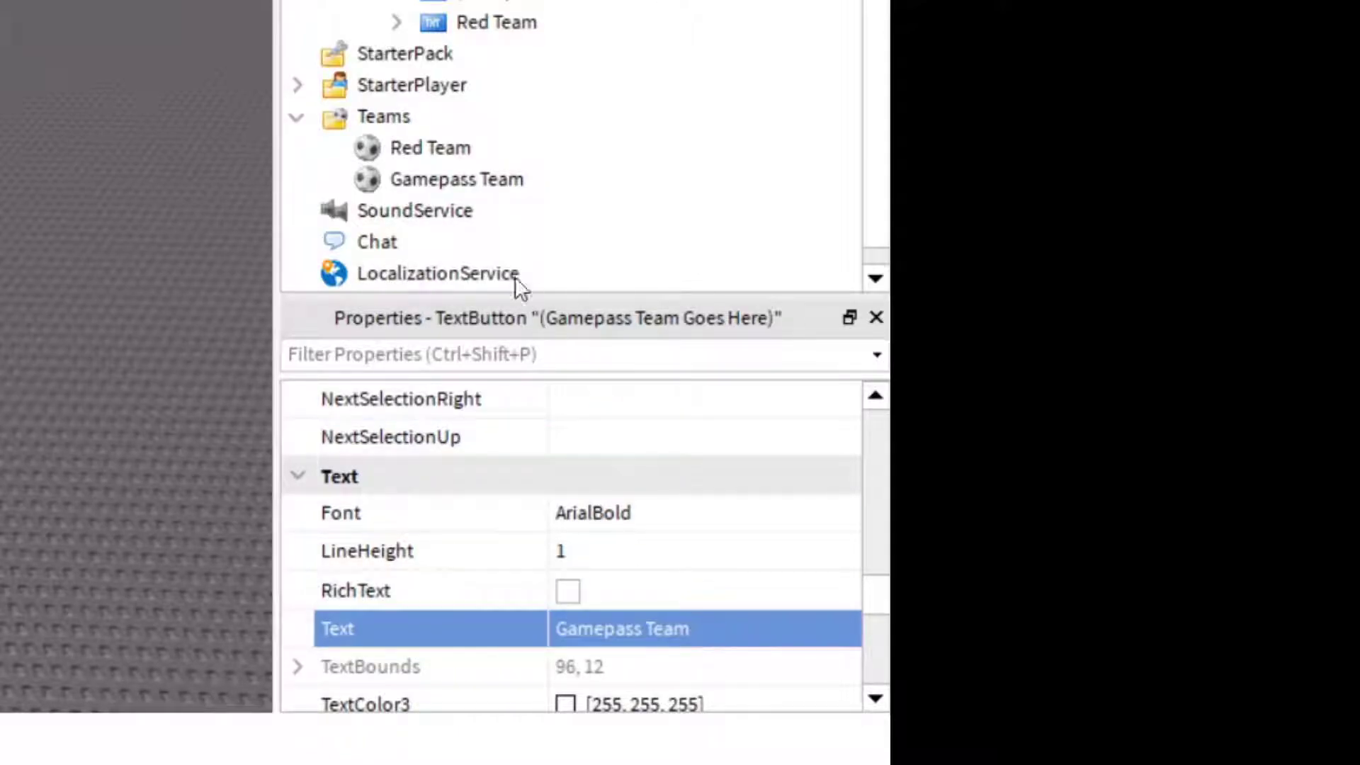